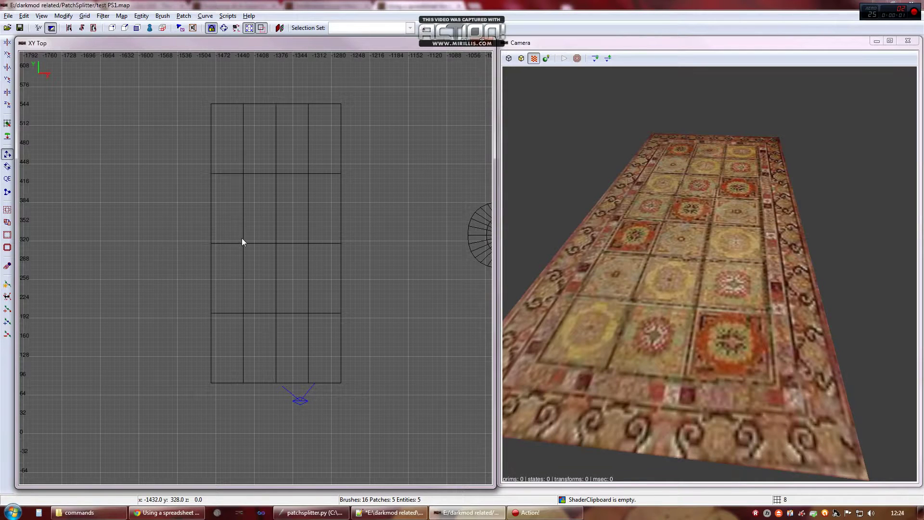
Split the carpet patch in two across its middle row of control vertices with the Split patch script
{"action": "left_click", "coordinate": [269, 235], "text": "shift"}
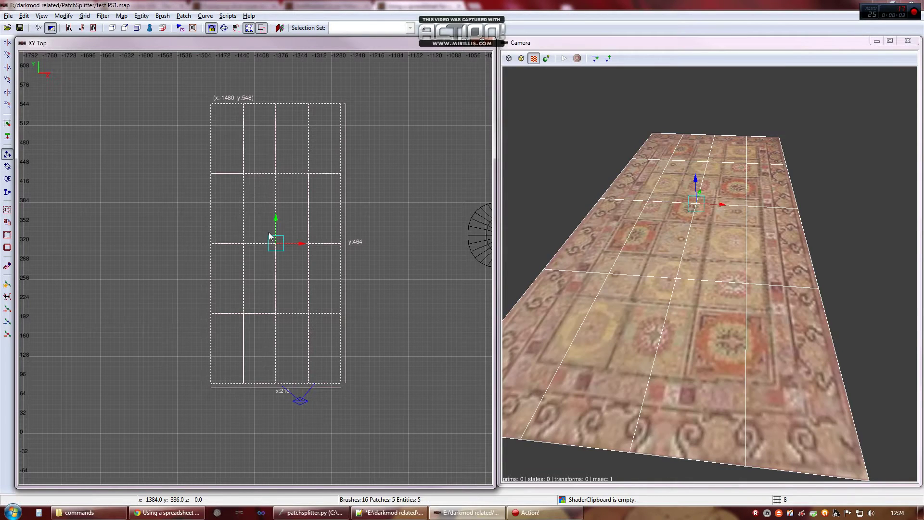
{"action": "key", "text": "v"}
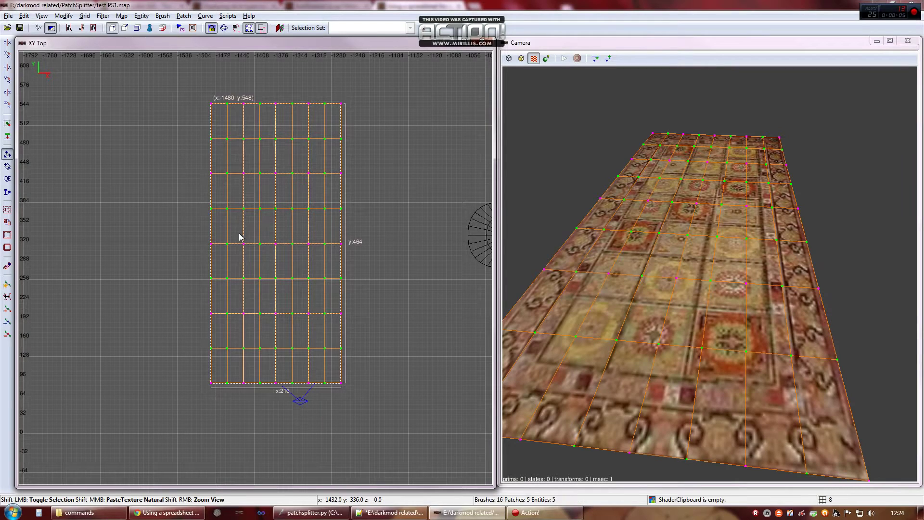
{"action": "left_click_drag", "start_coordinate": [239, 233], "coordinate": [284, 251]}
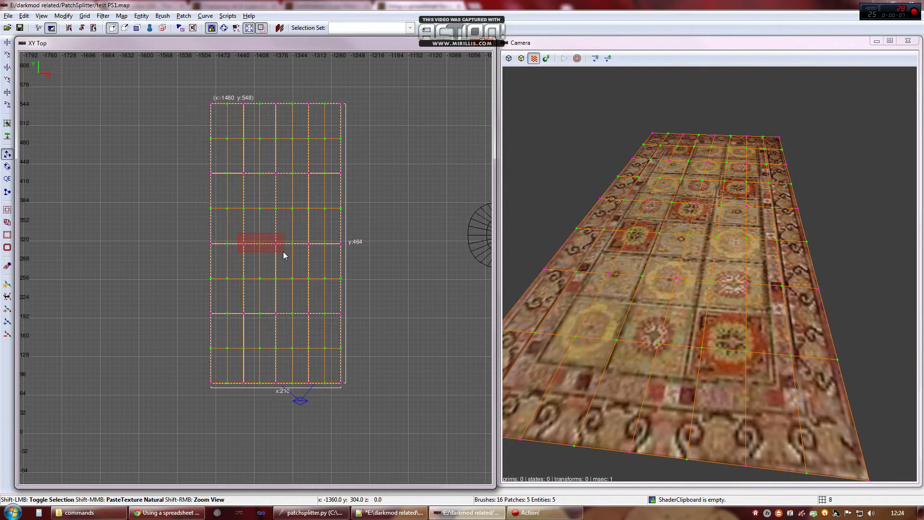
{"action": "left_click_drag", "start_coordinate": [283, 255], "coordinate": [285, 253]}
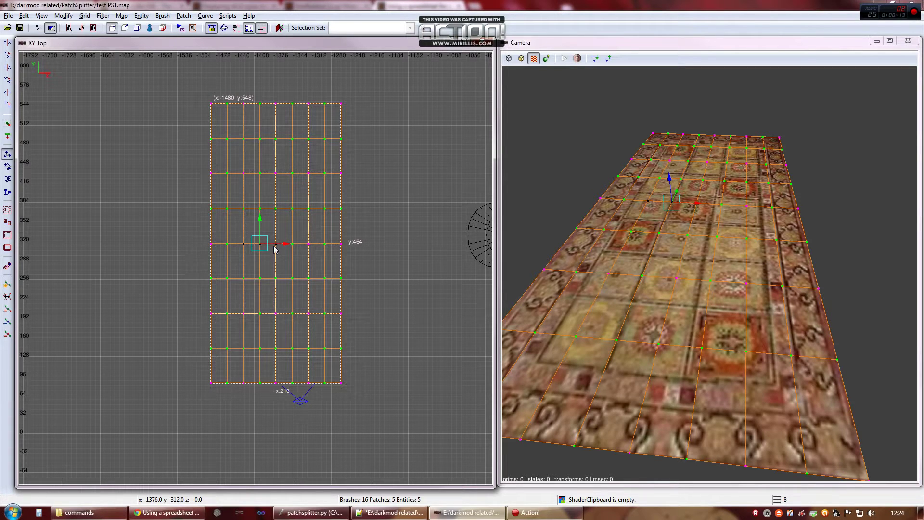
{"action": "left_click", "coordinate": [227, 16]}
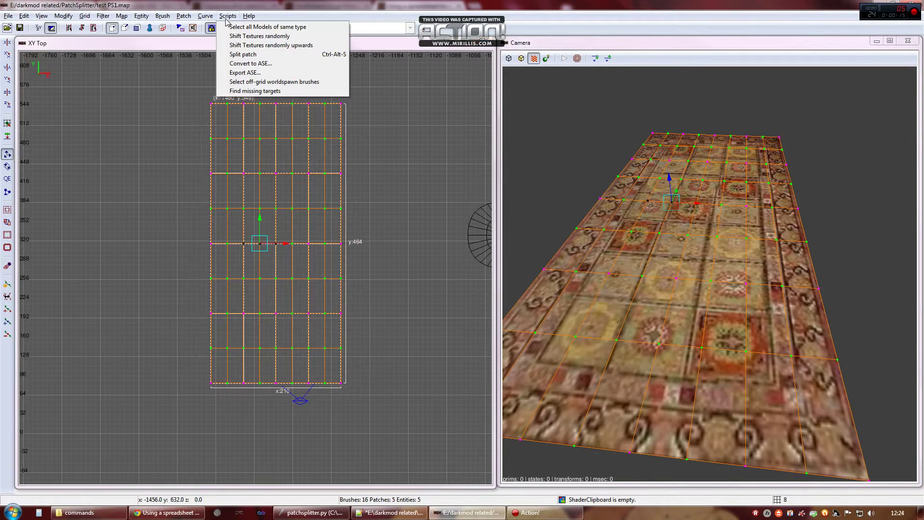
{"action": "left_click", "coordinate": [243, 55]}
{"action": "key", "text": "Escape"}
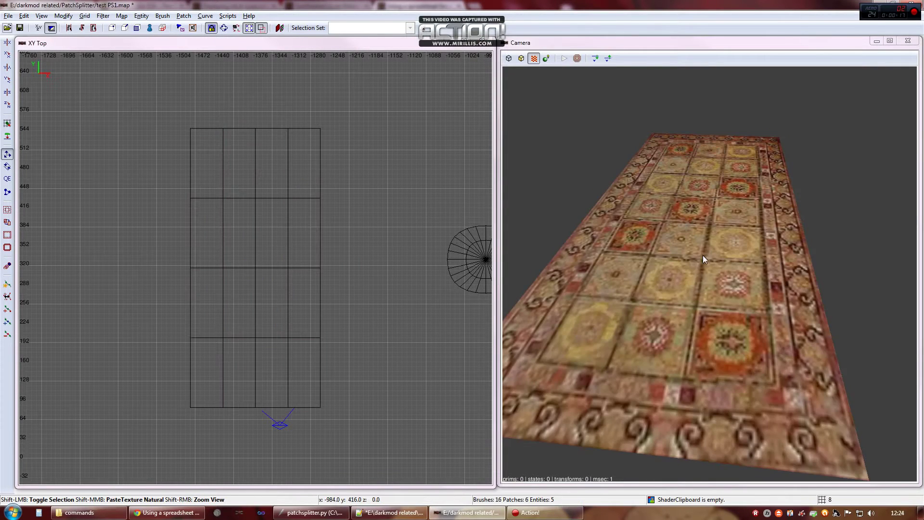
Select and deselect the two carpet halves, and examine the seam and texture alignment from another camera angle
{"action": "left_click", "coordinate": [703, 256], "text": "shift"}
{"action": "left_click", "coordinate": [727, 171], "text": "shift"}
{"action": "left_click", "coordinate": [723, 228], "text": "shift"}
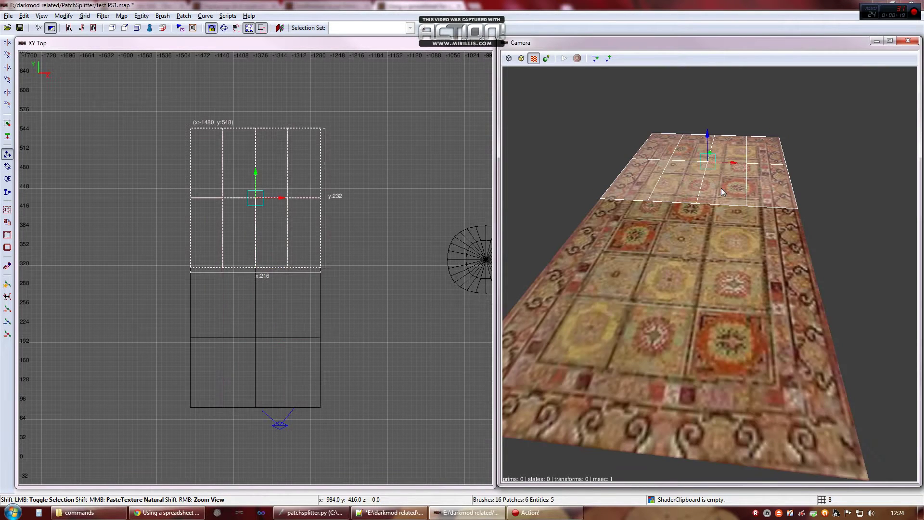
{"action": "left_click", "coordinate": [710, 236], "text": "shift"}
{"action": "left_click", "coordinate": [718, 192], "text": "shift"}
{"action": "left_click", "coordinate": [728, 222], "text": "shift"}
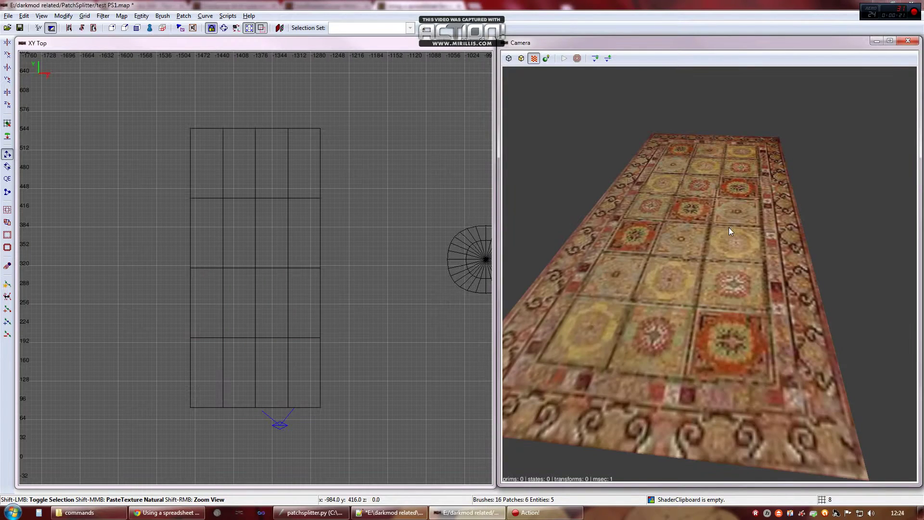
{"action": "right_click", "coordinate": [716, 242]}
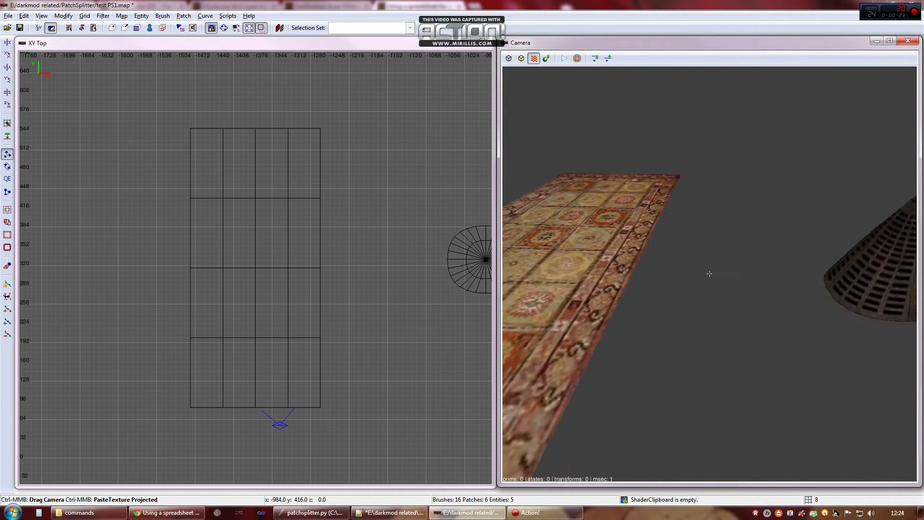
{"action": "right_click", "coordinate": [717, 246]}
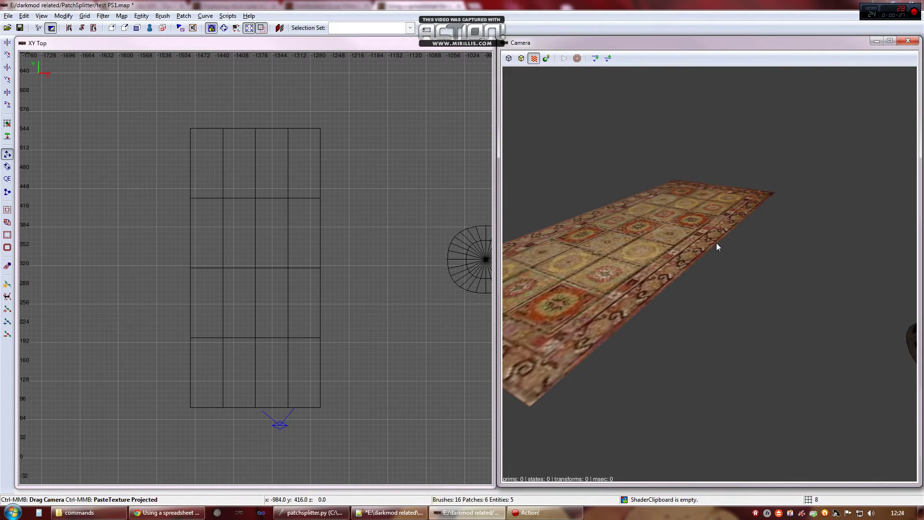
Undo the split of the carpet patch
{"action": "key", "text": "ctrl+z"}
{"action": "key", "text": "ctrl+z"}
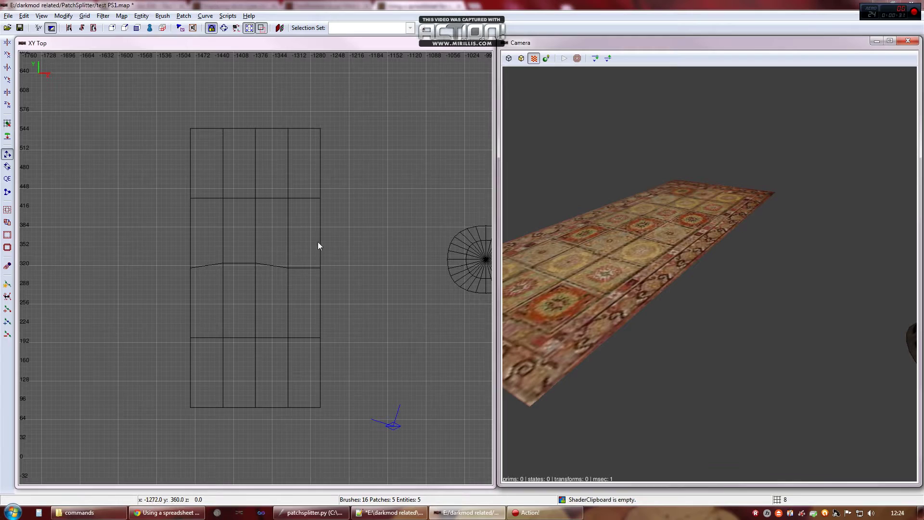
{"action": "right_click_drag", "start_coordinate": [318, 242], "coordinate": [292, 269]}
{"action": "scroll", "coordinate": [292, 269], "scroll_direction": "up", "scroll_amount": 2}
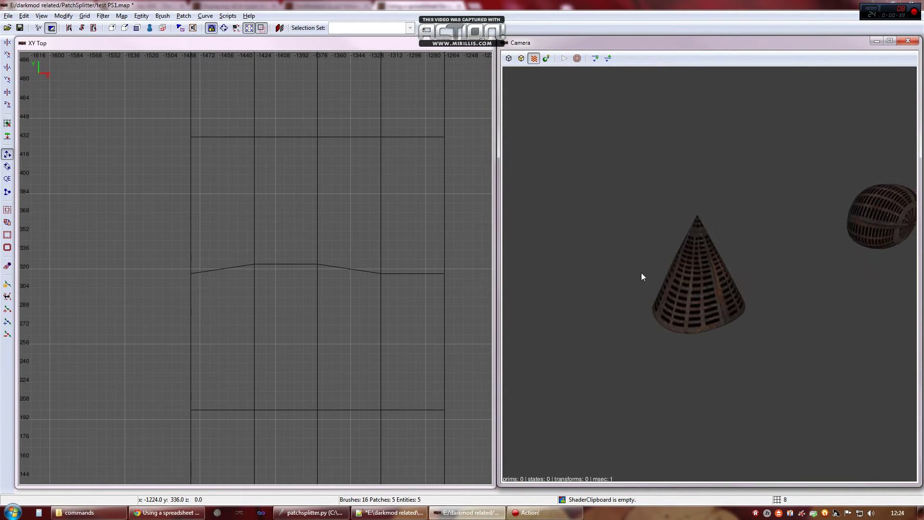
Split the cone patch into upper and lower pieces along its mid-height ring, using two control vertices on that ring
{"action": "left_click", "coordinate": [695, 264], "text": "shift"}
{"action": "scroll", "coordinate": [708, 286], "scroll_direction": "up", "scroll_amount": 2}
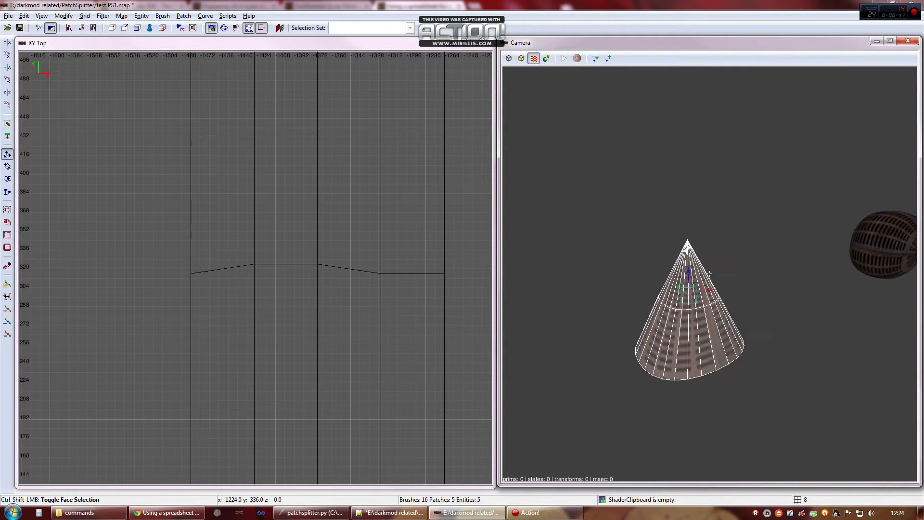
{"action": "scroll", "coordinate": [710, 273], "scroll_direction": "up", "scroll_amount": 5}
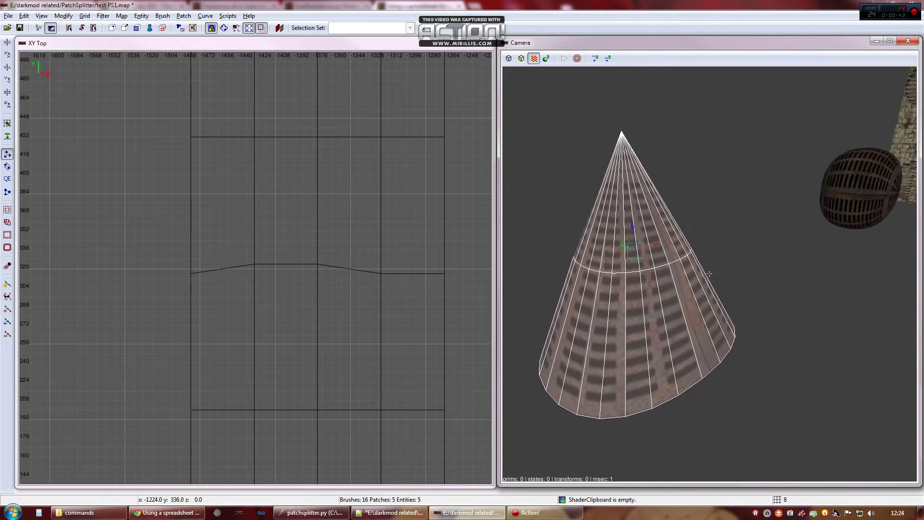
{"action": "right_click_drag", "start_coordinate": [710, 273], "coordinate": [710, 273], "text": "ctrl"}
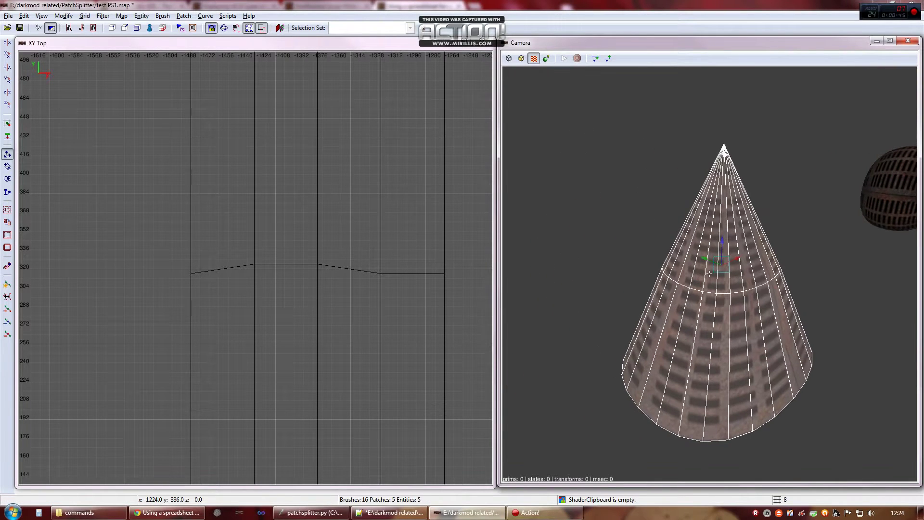
{"action": "key", "text": "shift+s"}
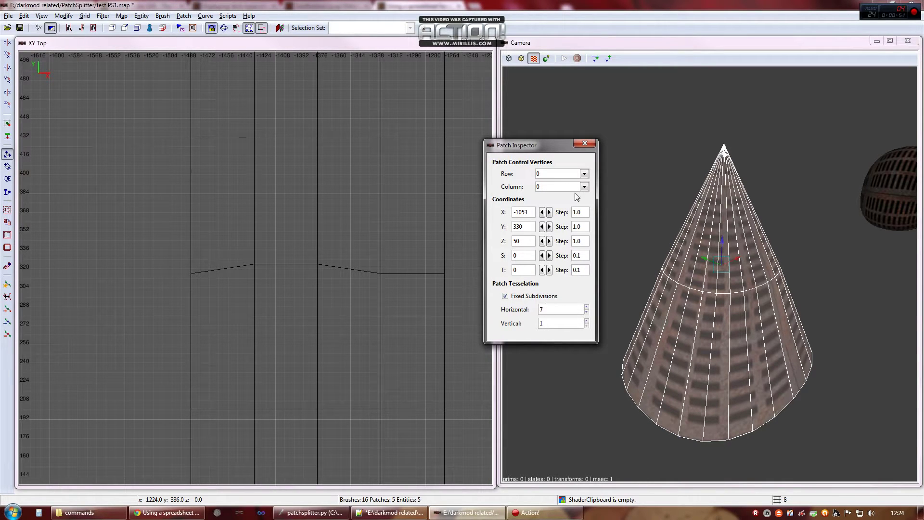
{"action": "left_click", "coordinate": [585, 143]}
{"action": "key", "text": "v"}
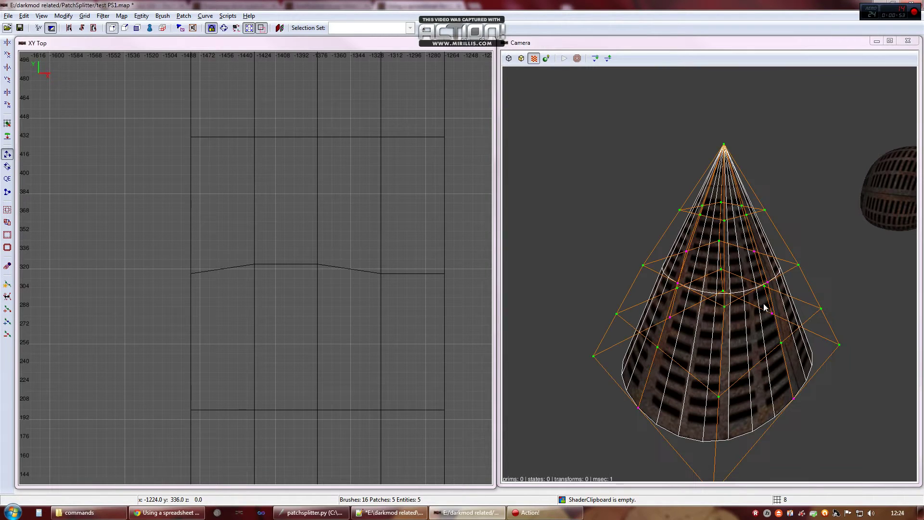
{"action": "left_click", "coordinate": [723, 306], "text": "shift"}
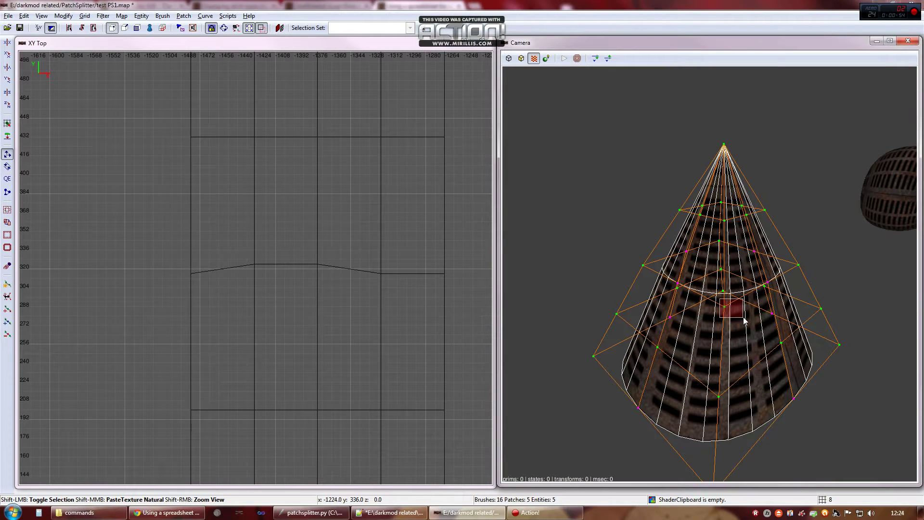
{"action": "left_click", "coordinate": [765, 285], "text": "shift"}
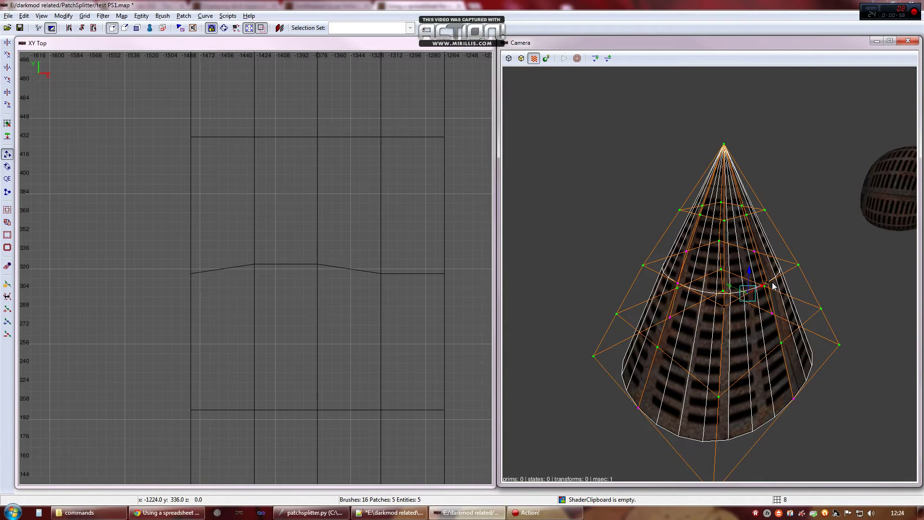
{"action": "key", "text": "ctrl+shift+p"}
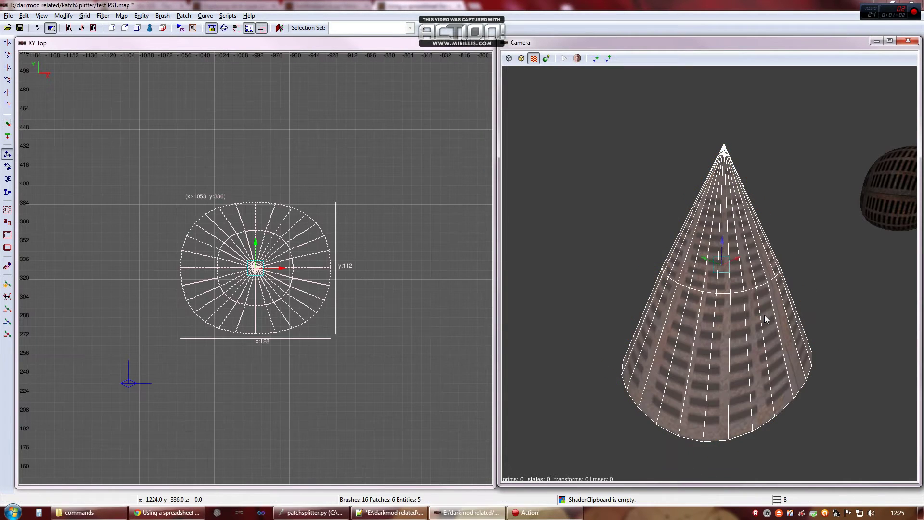
Split the cone's lower piece along a vertical column, using its middle and bottom control vertices to mark the cut
{"action": "key", "text": "Escape"}
{"action": "left_click", "coordinate": [749, 262], "text": "shift"}
{"action": "left_click", "coordinate": [760, 327], "text": "shift"}
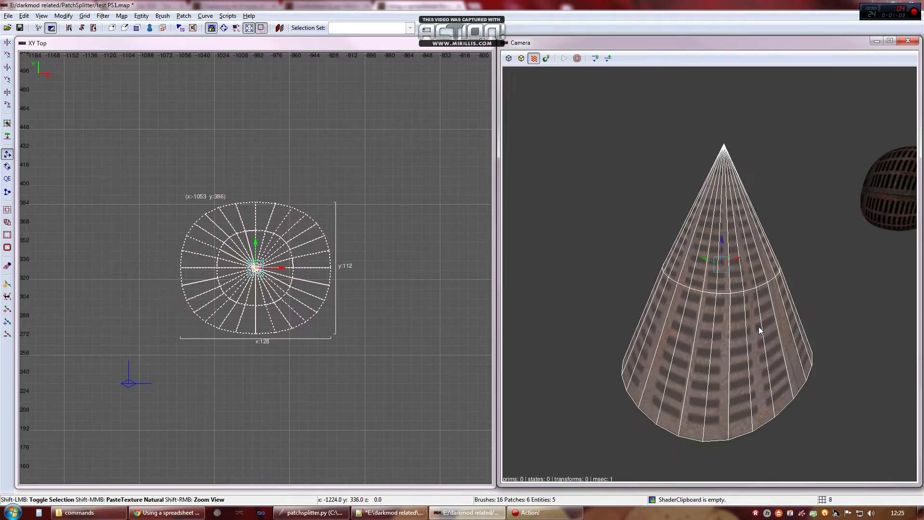
{"action": "key", "text": "Escape"}
{"action": "left_click", "coordinate": [763, 314], "text": "shift"}
{"action": "key", "text": "v"}
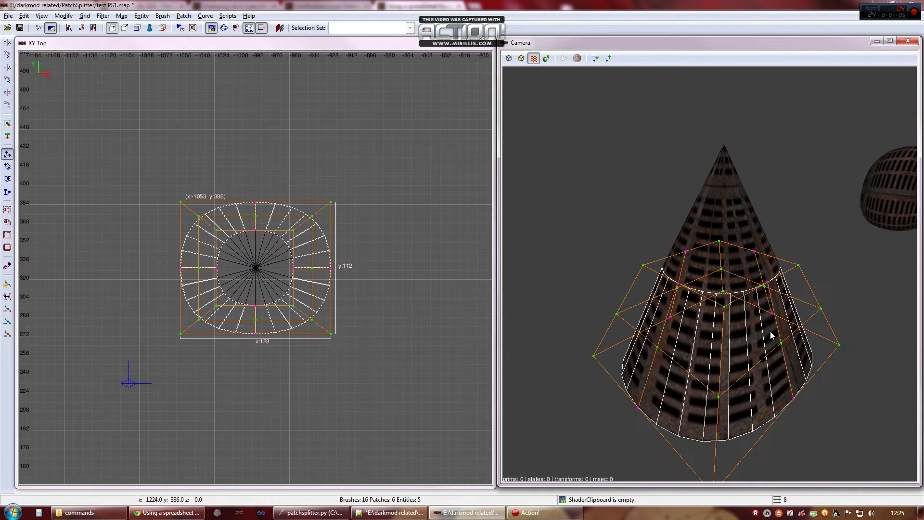
{"action": "left_click", "coordinate": [780, 342], "text": "shift"}
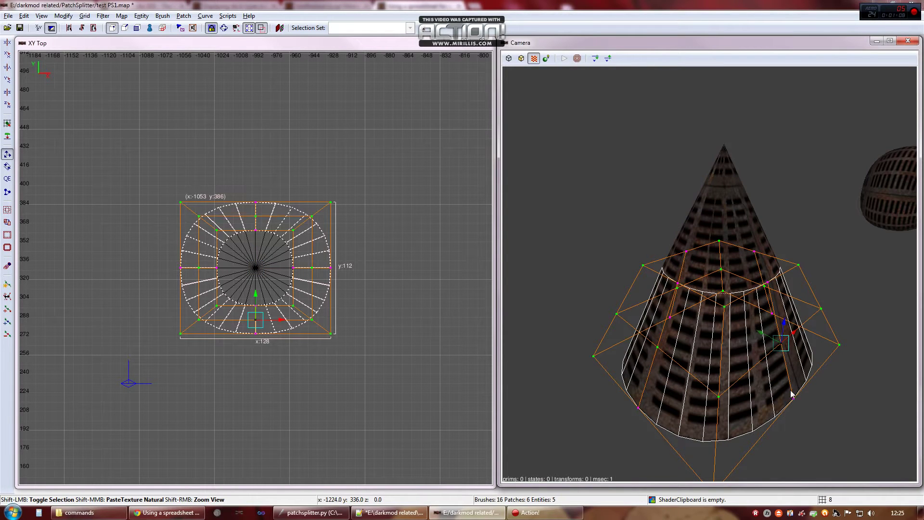
{"action": "left_click_drag", "start_coordinate": [791, 390], "coordinate": [802, 407], "text": "shift"}
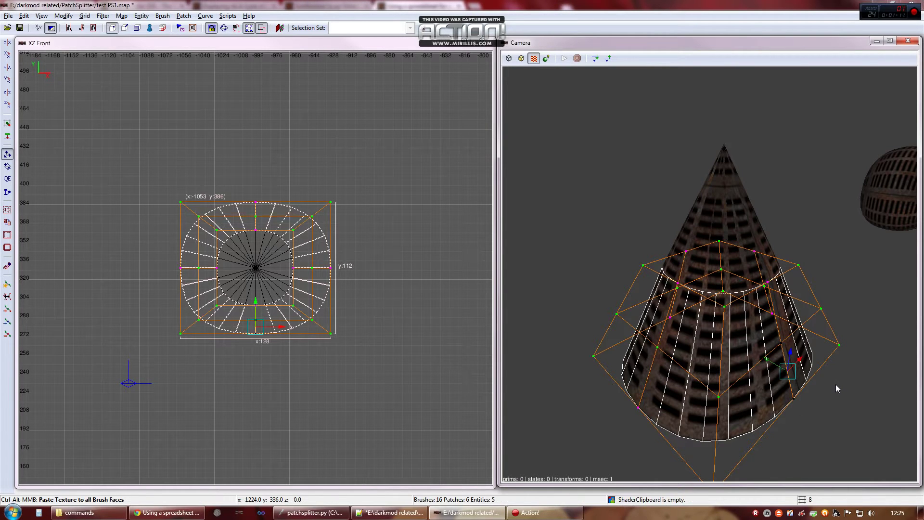
{"action": "key", "text": "ctrl+shift+s"}
{"action": "key", "text": "Escape"}
Pull the front lower quarter away from the cone and raise the upper cone piece clear of the rest
{"action": "left_click", "coordinate": [731, 356], "text": "shift"}
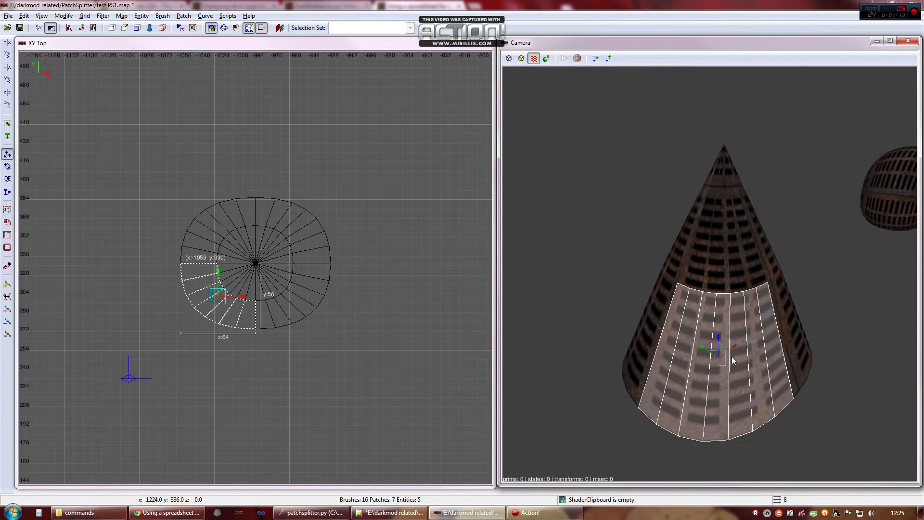
{"action": "key", "text": "Escape"}
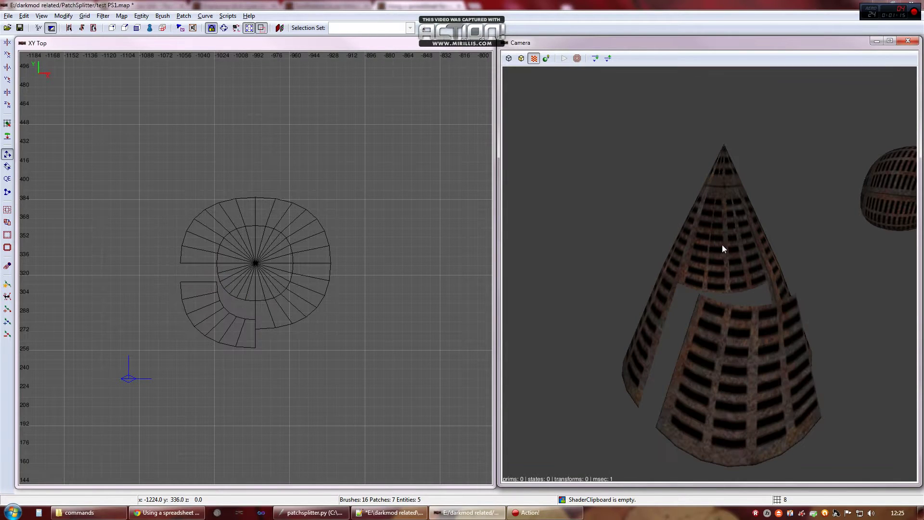
{"action": "left_click", "coordinate": [722, 226], "text": "shift"}
{"action": "left_click_drag", "start_coordinate": [723, 183], "coordinate": [724, 153]}
Split the barred sphere patch along the grid line marked by two of its control vertices
{"action": "right_click", "coordinate": [734, 160]}
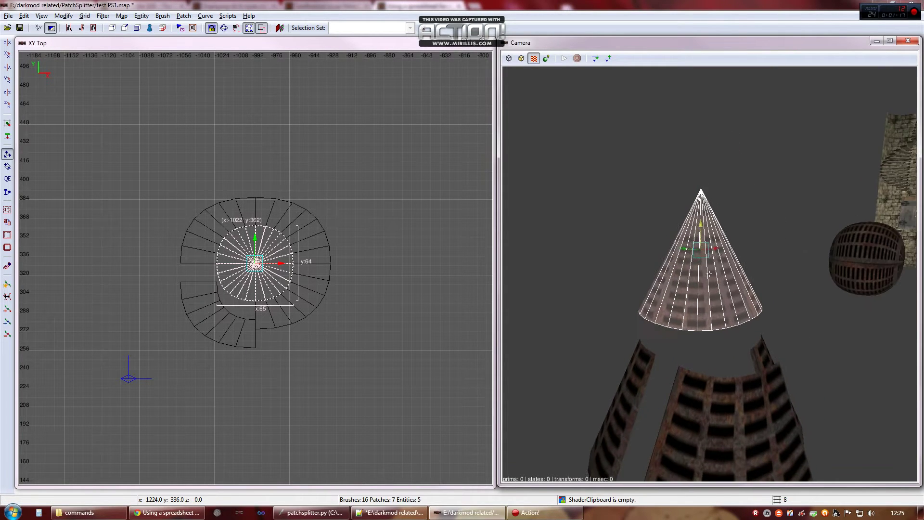
{"action": "key", "text": "Up"}
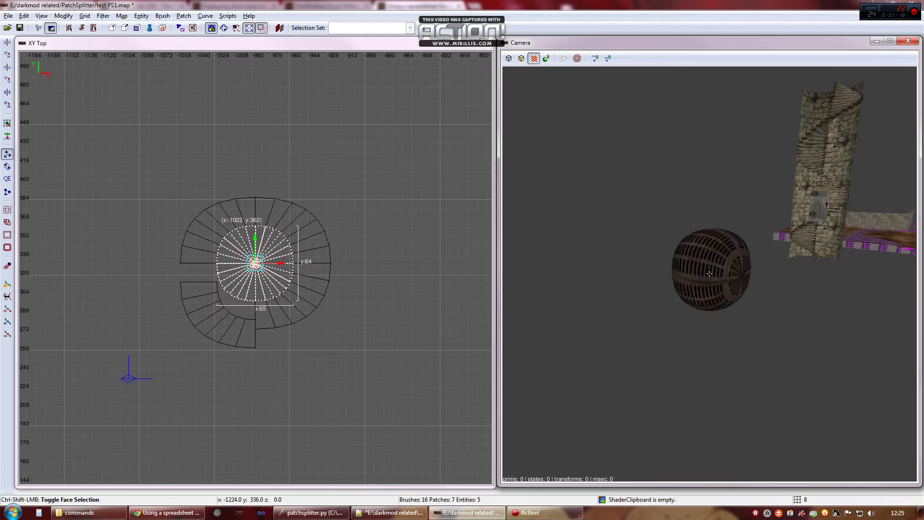
{"action": "right_click", "coordinate": [789, 228]}
{"action": "key", "text": "Escape"}
{"action": "left_click", "coordinate": [743, 248], "text": "shift"}
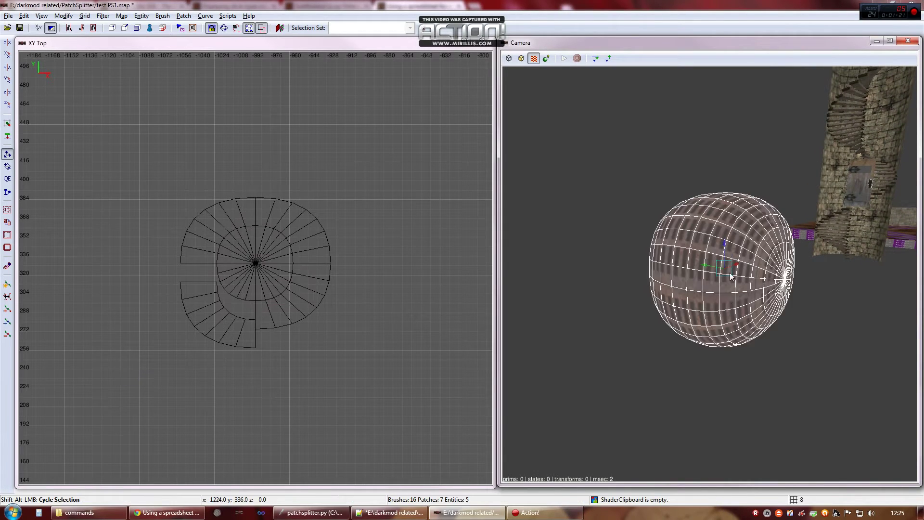
{"action": "right_click", "coordinate": [742, 248]}
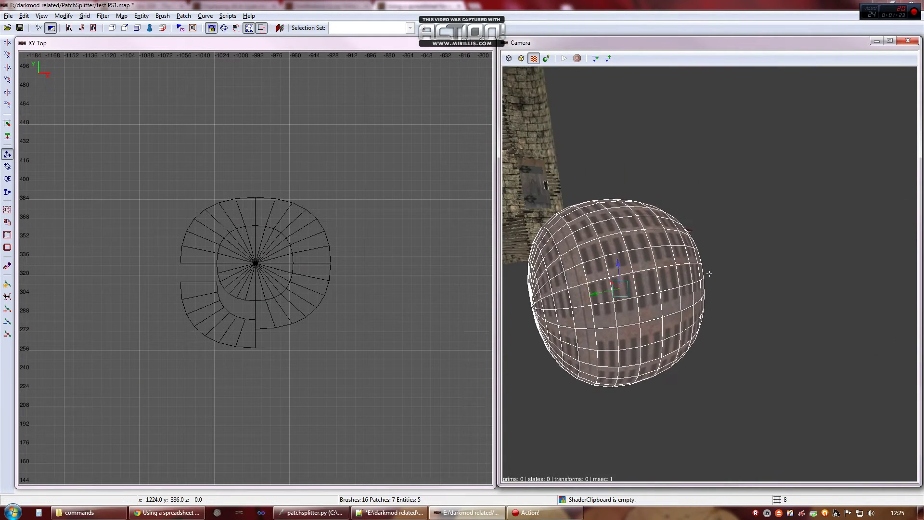
{"action": "key", "text": "ctrl+shift"}
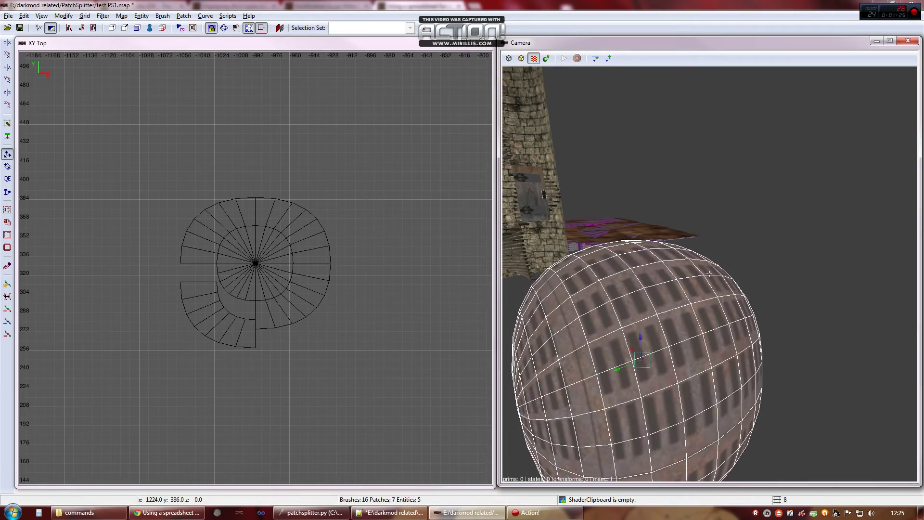
{"action": "key", "text": "v"}
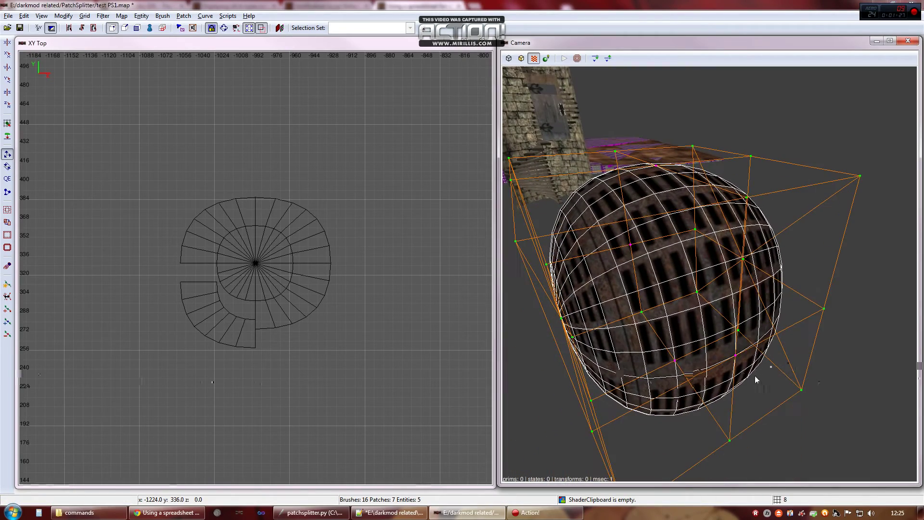
{"action": "right_click", "coordinate": [755, 376]}
{"action": "key", "text": "ctrl"}
{"action": "right_click", "coordinate": [709, 273]}
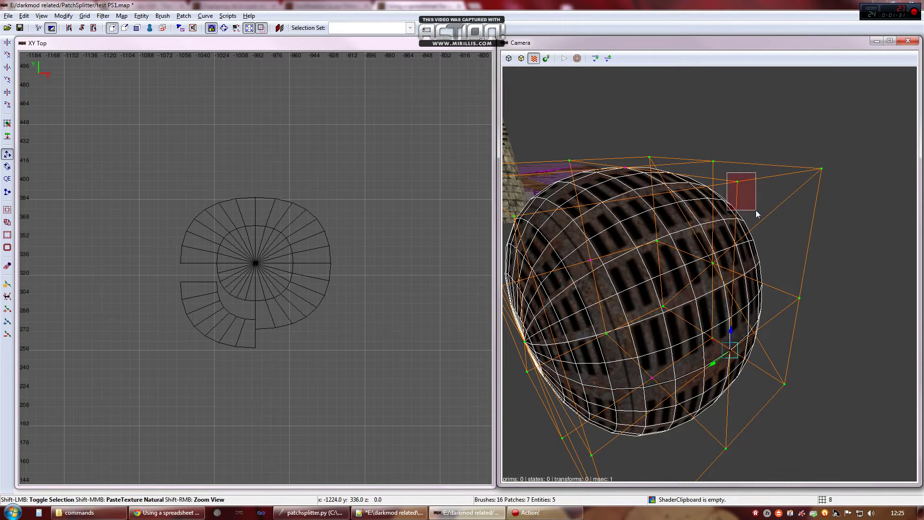
{"action": "left_click_drag", "start_coordinate": [756, 210], "coordinate": [756, 210], "text": "shift"}
{"action": "right_click", "coordinate": [774, 348]}
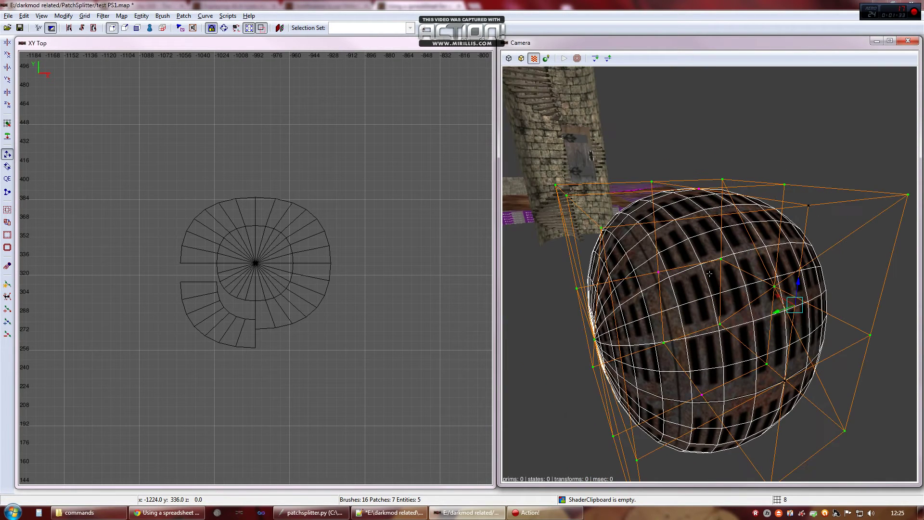
{"action": "key", "text": "ctrl+alt+s"}
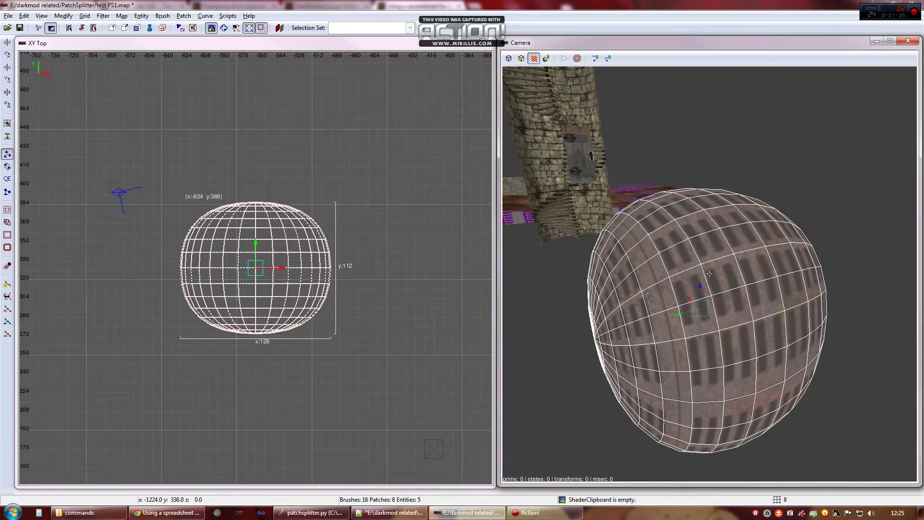
Inspect the cut on the barred sphere by selecting and deselecting its separate pieces
{"action": "key", "text": "Escape"}
{"action": "right_click", "coordinate": [710, 273]}
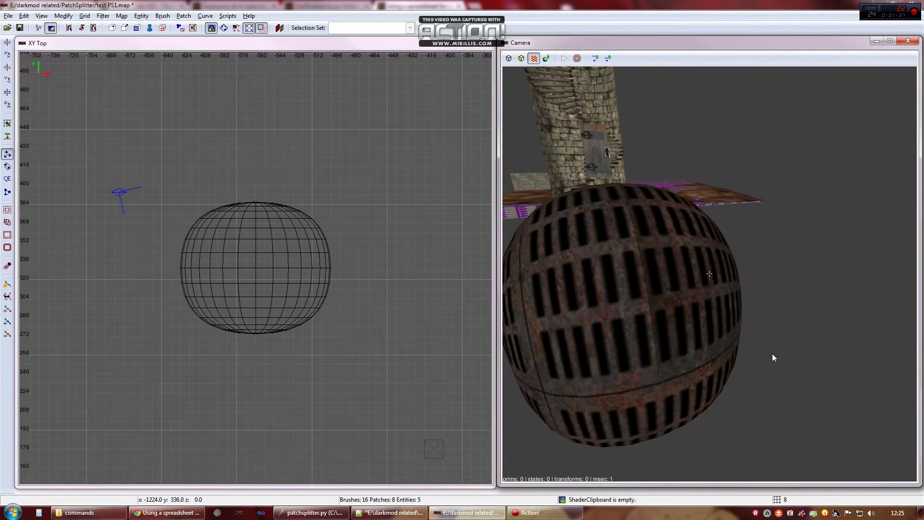
{"action": "left_click", "coordinate": [633, 330], "text": "shift"}
{"action": "left_click", "coordinate": [696, 313], "text": "shift"}
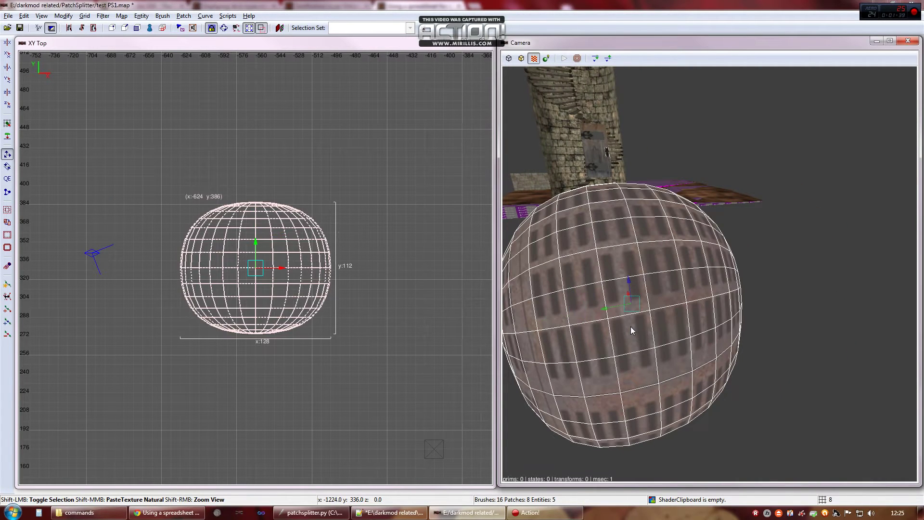
{"action": "left_click", "coordinate": [630, 327], "text": "shift"}
{"action": "left_click", "coordinate": [661, 327], "text": "shift"}
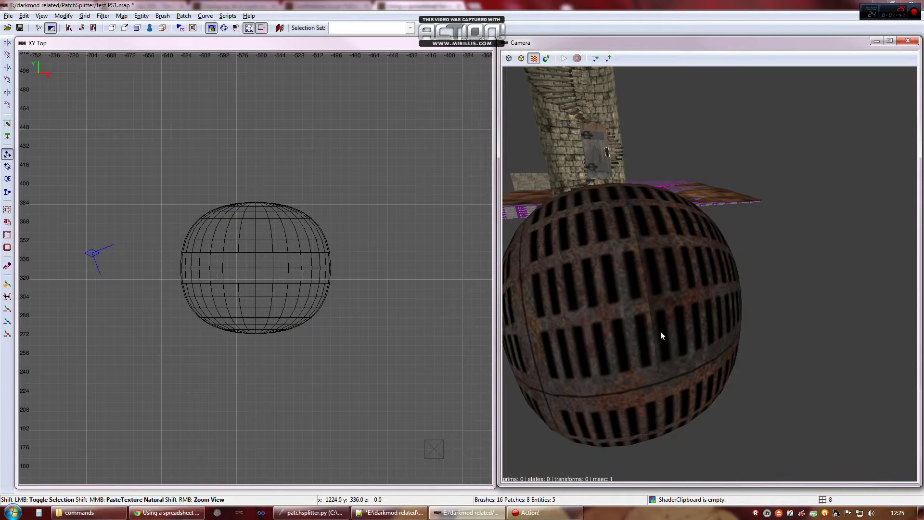
{"action": "right_click", "coordinate": [665, 332]}
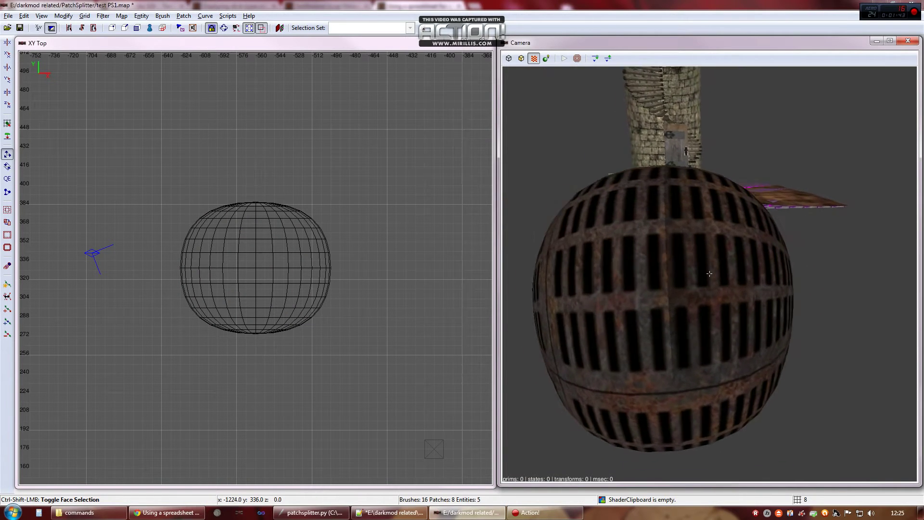
{"action": "right_click", "coordinate": [709, 274]}
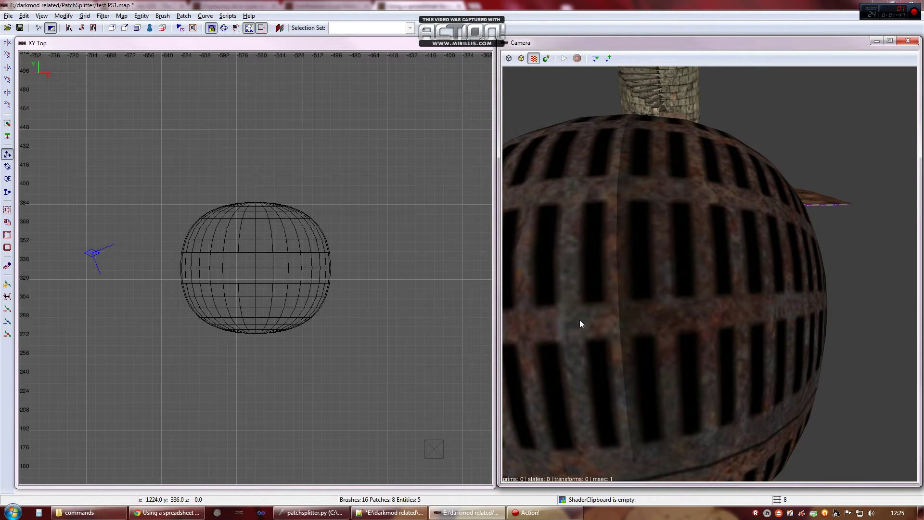
{"action": "left_click", "coordinate": [651, 323], "text": "shift"}
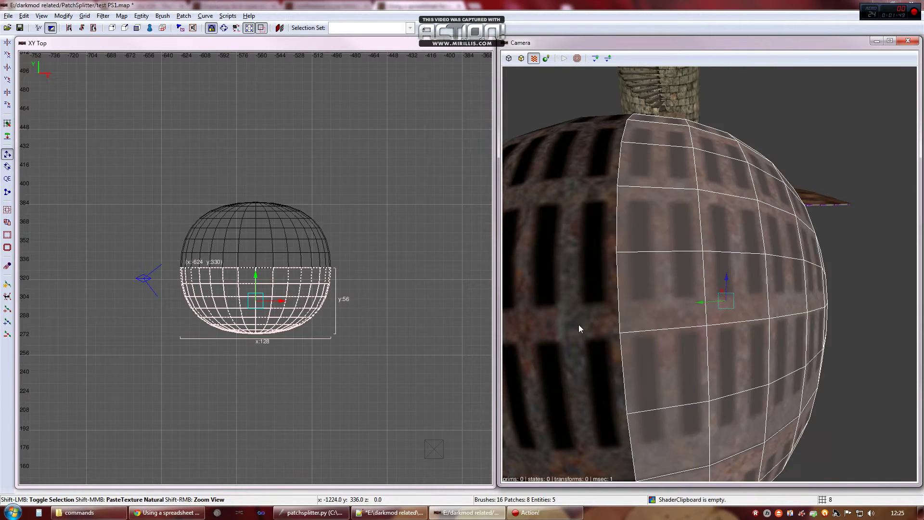
{"action": "left_click", "coordinate": [574, 323], "text": "shift"}
{"action": "key", "text": "Escape"}
{"action": "right_click", "coordinate": [573, 324]}
Select the stone wall patch of the spiral staircase tower and display its control vertices
{"action": "key", "text": "Up"}
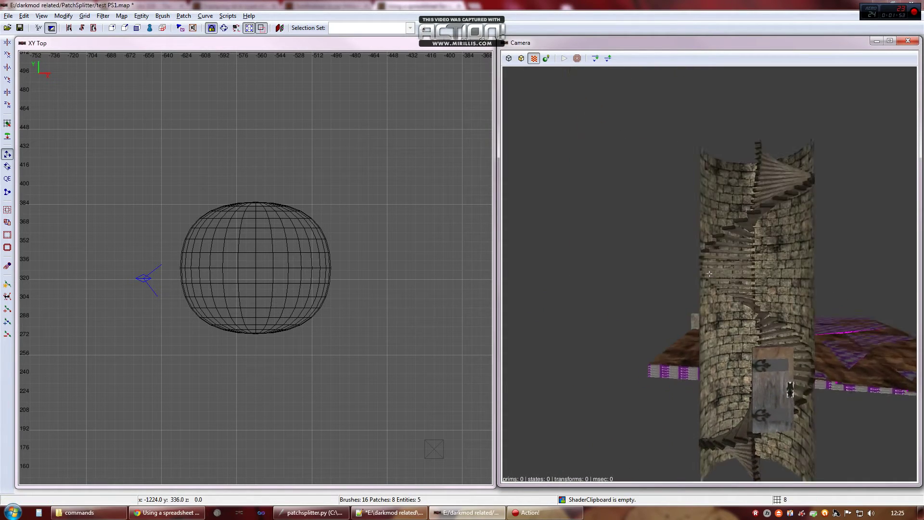
{"action": "key", "text": "ctrl"}
{"action": "key", "text": "ctrl+shift"}
{"action": "key", "text": "Up"}
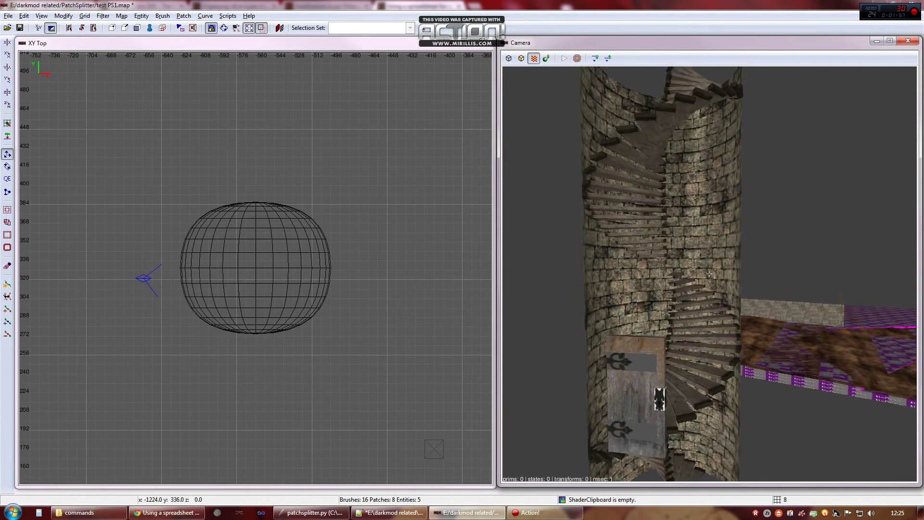
{"action": "key", "text": "ctrl"}
{"action": "key", "text": "Up"}
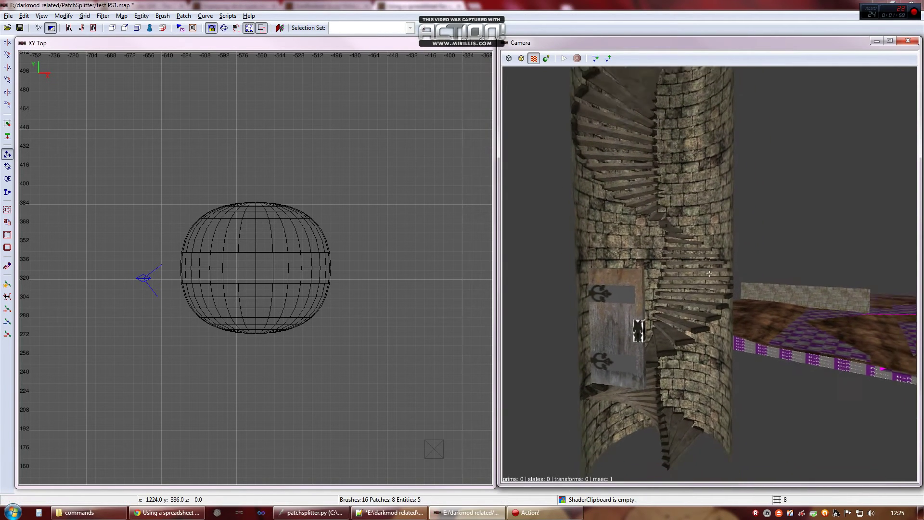
{"action": "key", "text": "Up"}
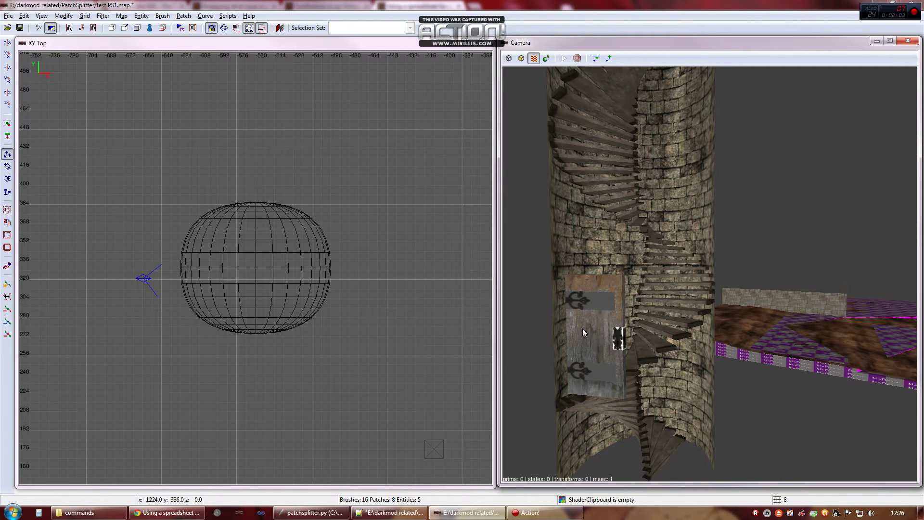
{"action": "left_click", "coordinate": [597, 234], "text": "shift"}
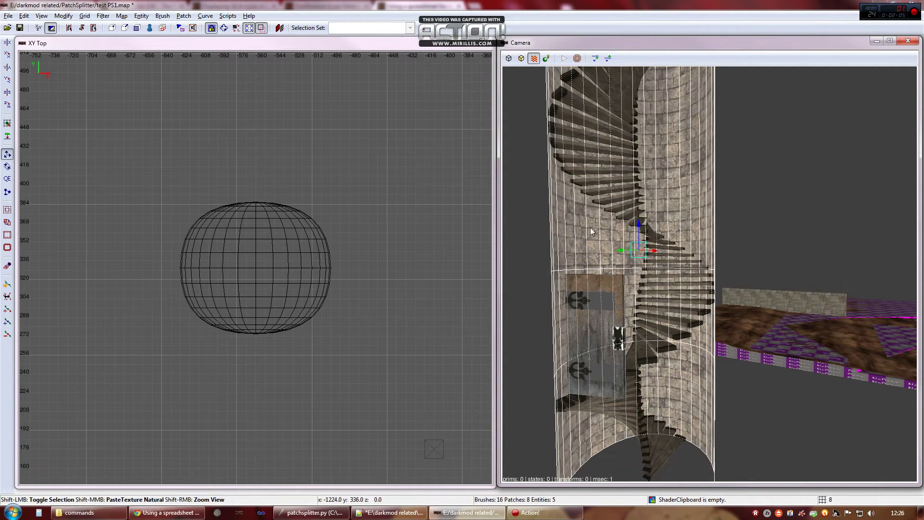
{"action": "right_click_drag", "start_coordinate": [455, 309], "coordinate": [250, 299]}
{"action": "scroll", "coordinate": [439, 316], "scroll_direction": "down", "scroll_amount": 3}
{"action": "right_click_drag", "start_coordinate": [439, 316], "coordinate": [294, 322]}
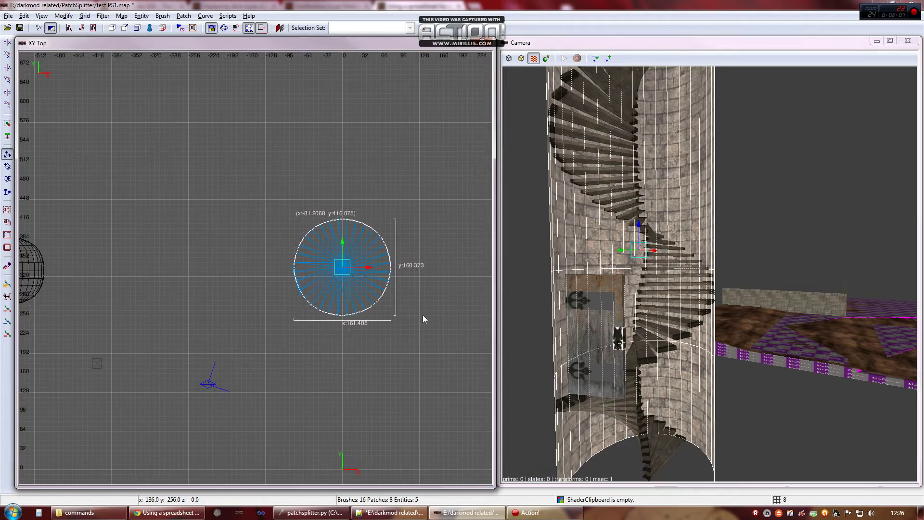
{"action": "scroll", "coordinate": [422, 300], "scroll_direction": "up", "scroll_amount": 4}
{"action": "key", "text": "v"}
{"action": "right_click_drag", "start_coordinate": [424, 312], "coordinate": [404, 301]}
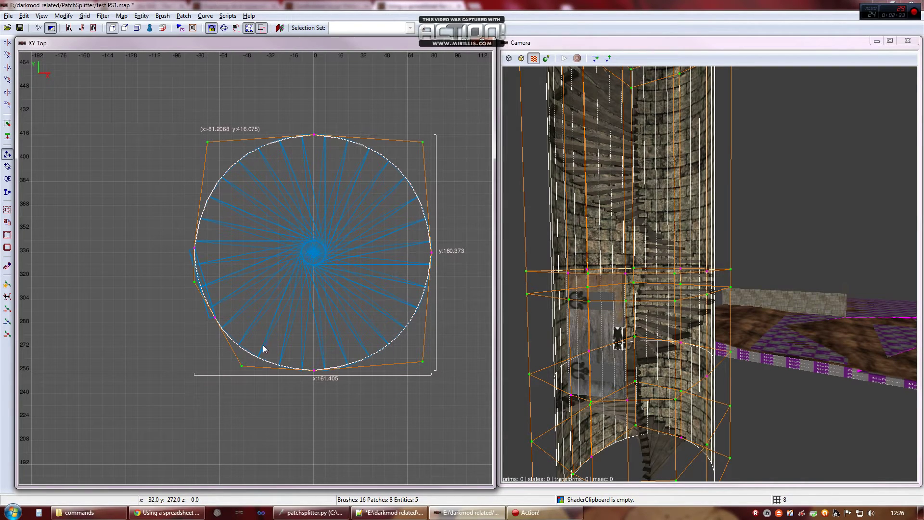
Split the tower wall patch horizontally along the row marked by the control vertices at the door's two upper corners
{"action": "right_click", "coordinate": [599, 366]}
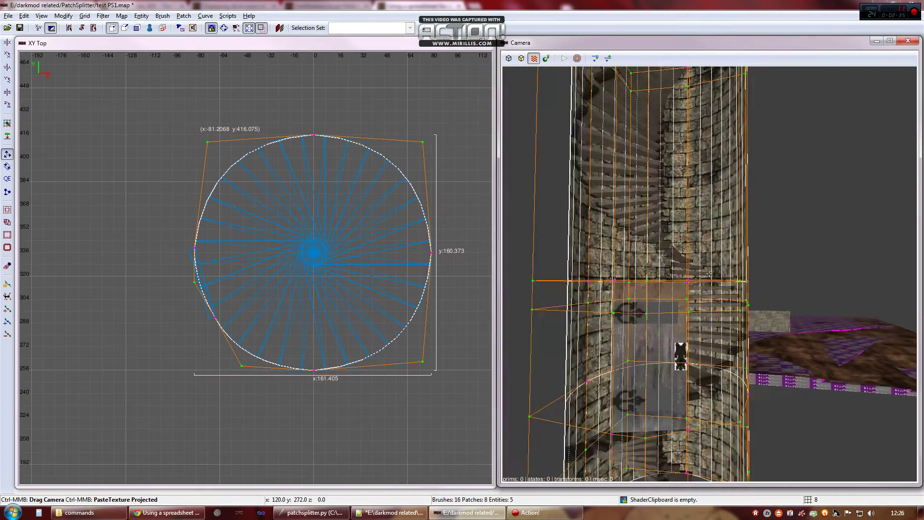
{"action": "right_click", "coordinate": [599, 367]}
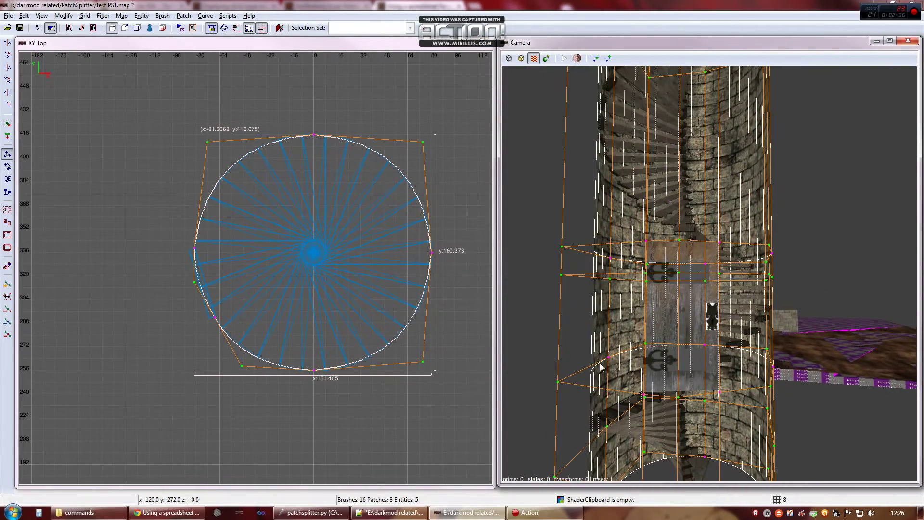
{"action": "left_click", "coordinate": [646, 240], "text": "shift"}
{"action": "left_click", "coordinate": [719, 242], "text": "shift"}
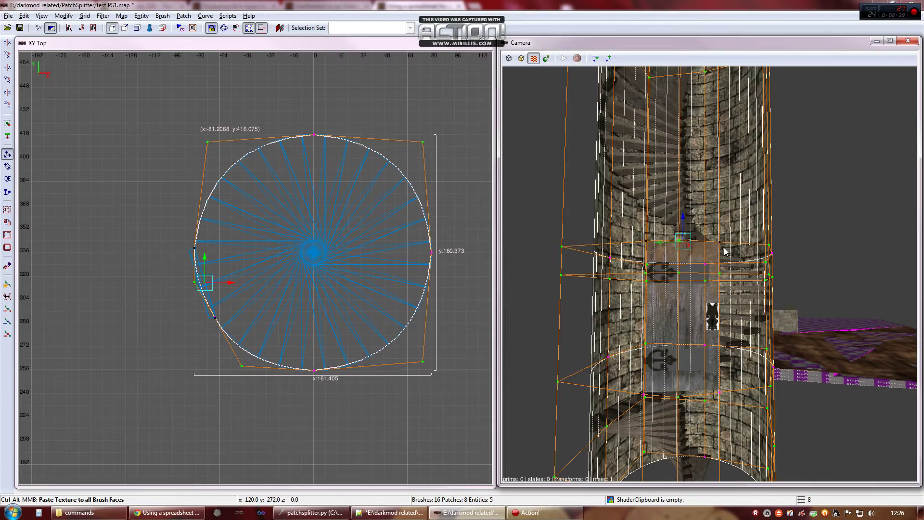
{"action": "key", "text": "ctrl+alt+s"}
{"action": "key", "text": "Escape"}
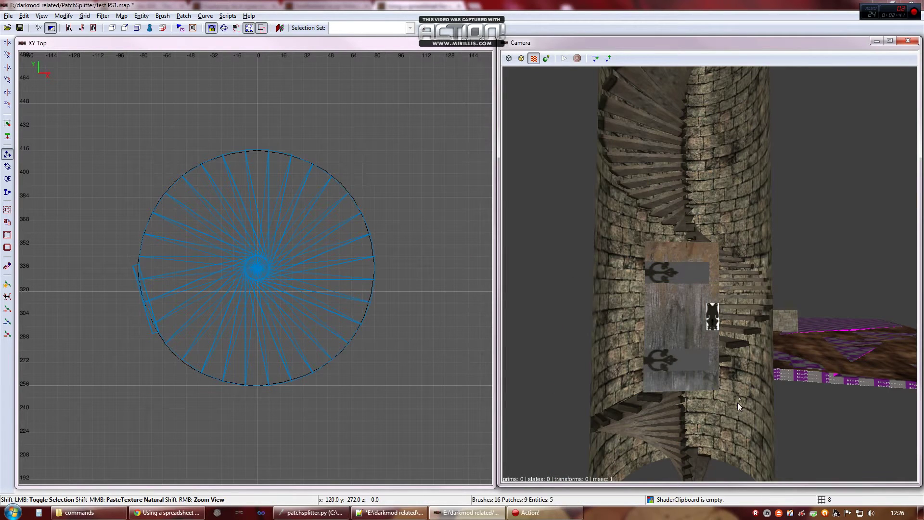
Split the tower's lower wall piece horizontally along the row marked by the control vertices at the door's two lower corners
{"action": "left_click", "coordinate": [659, 404], "text": "shift"}
{"action": "key", "text": "v"}
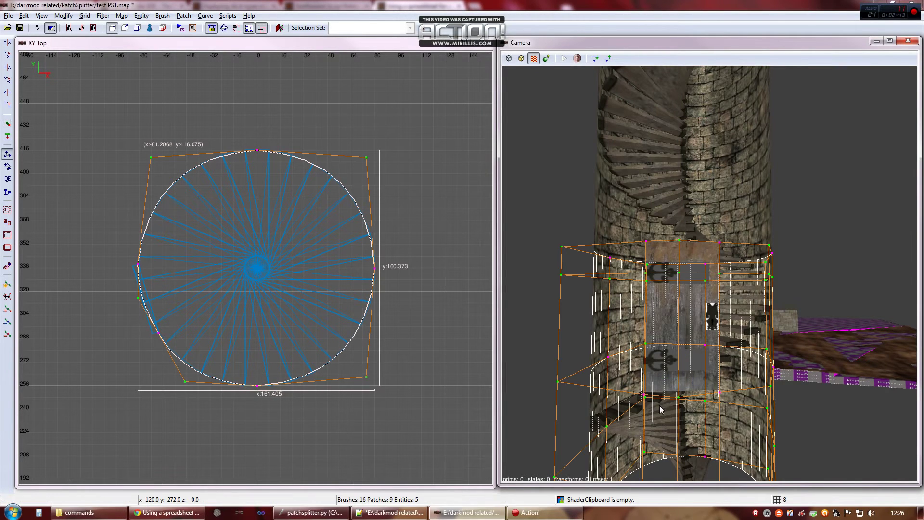
{"action": "right_click", "coordinate": [668, 400]}
{"action": "right_click", "coordinate": [710, 274]}
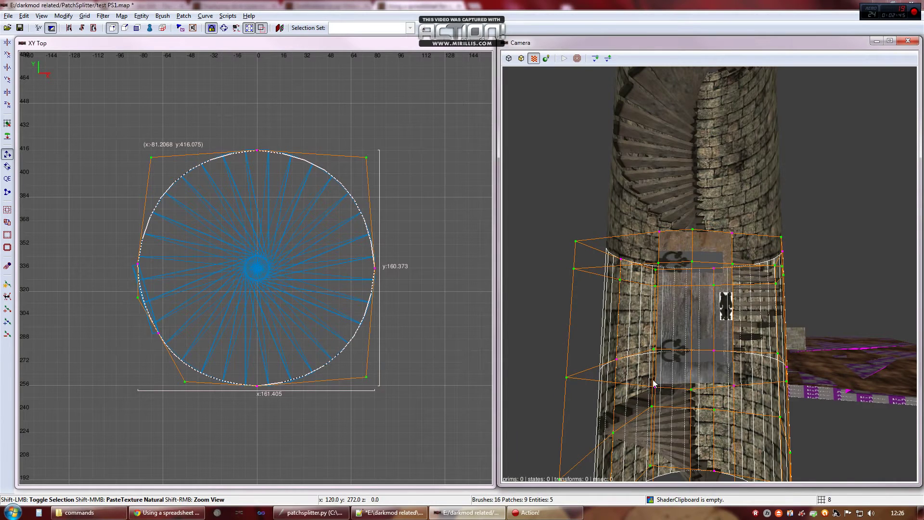
{"action": "left_click", "coordinate": [655, 386], "text": "shift"}
{"action": "left_click", "coordinate": [734, 386], "text": "shift"}
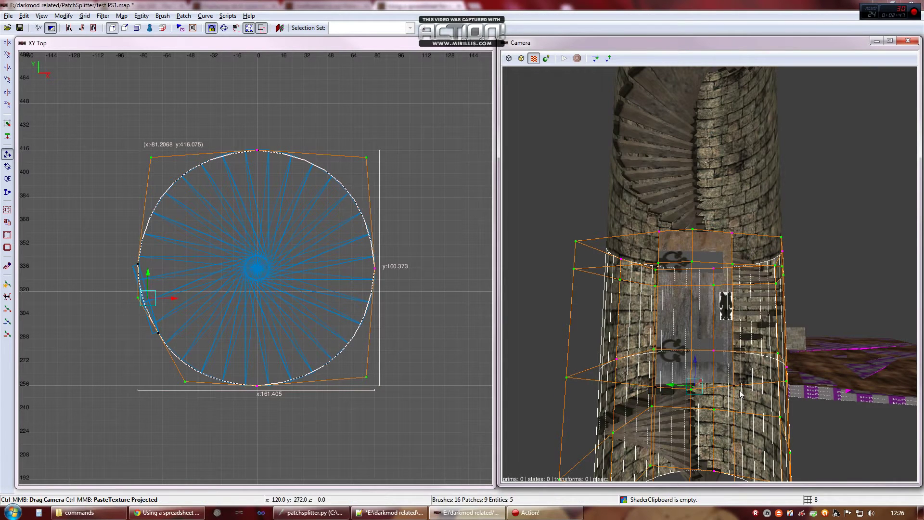
{"action": "key", "text": "ctrl+p"}
{"action": "key", "text": "Escape"}
Split the door-height wall ring vertically, using the control vertices at the door's upper and lower corners on the handle side
{"action": "left_click", "coordinate": [631, 303], "text": "shift"}
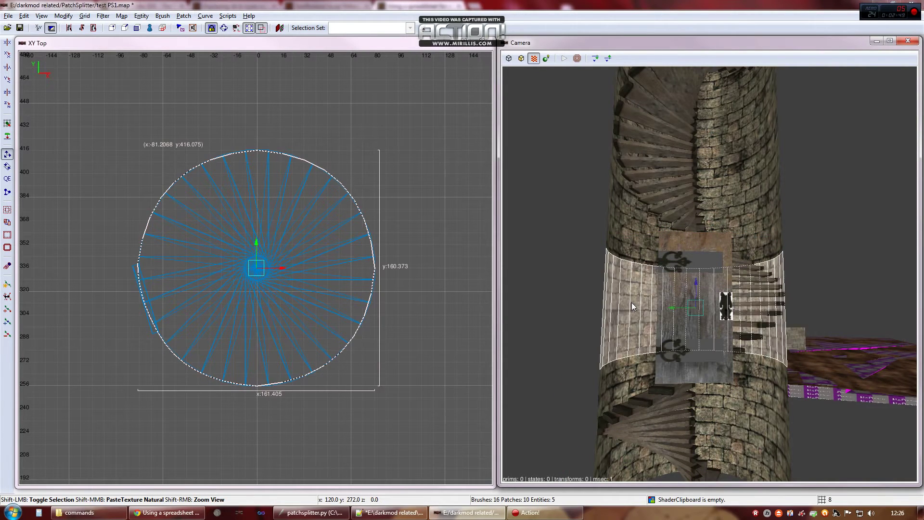
{"action": "key", "text": "v"}
{"action": "left_click", "coordinate": [731, 234], "text": "shift"}
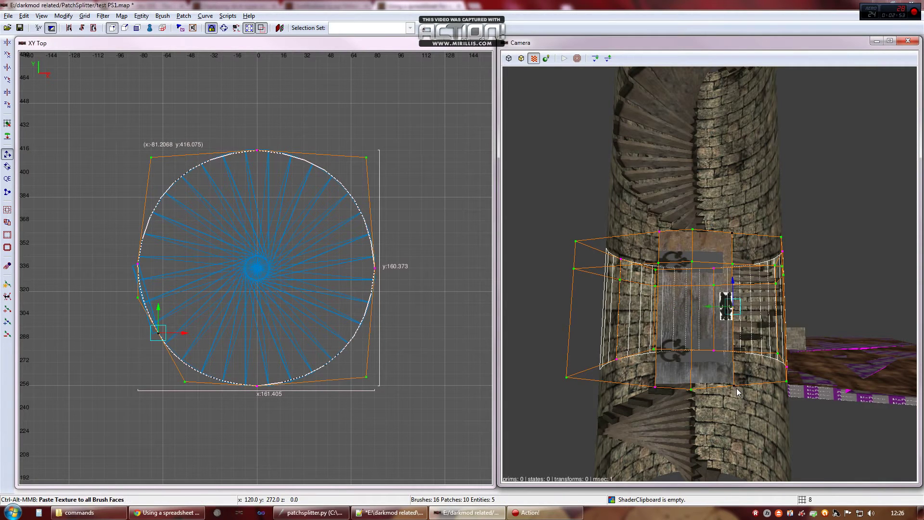
{"action": "key", "text": "ctrl+e"}
{"action": "key", "text": "Escape"}
Try to split the door-height wall ring vertically at the control vertices on the door's hinge side
{"action": "left_click", "coordinate": [636, 300], "text": "shift"}
{"action": "key", "text": "v"}
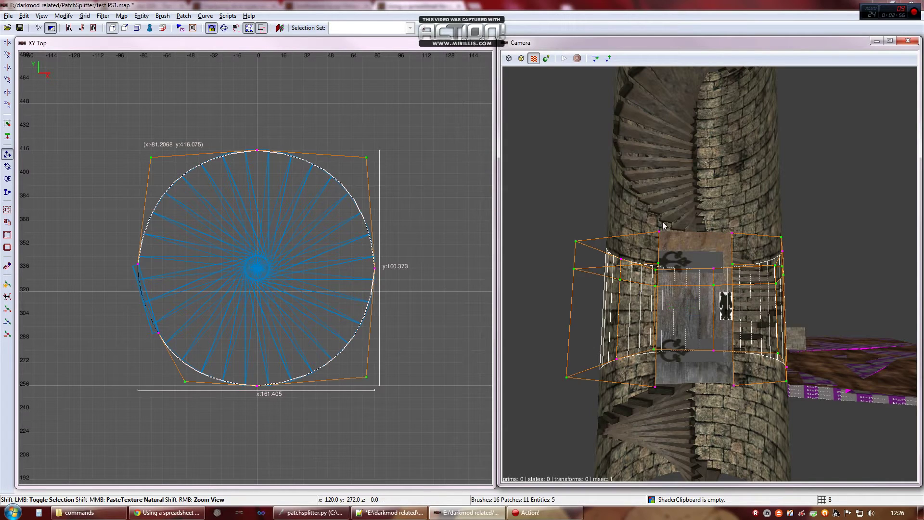
{"action": "left_click", "coordinate": [660, 231], "text": "shift"}
{"action": "left_click", "coordinate": [654, 384], "text": "shift"}
{"action": "key", "text": "ctrl+e"}
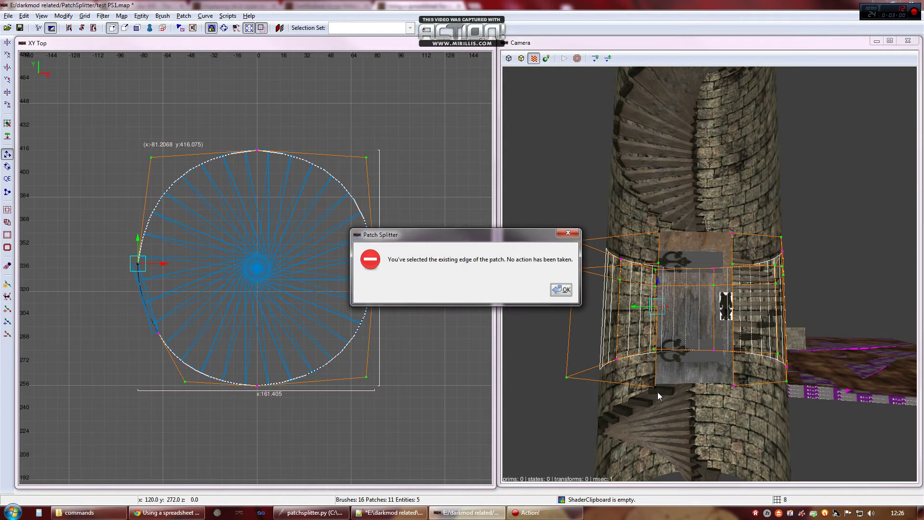
{"action": "left_click", "coordinate": [566, 290]}
{"action": "key", "text": "v"}
Deselect the wall ring and hide the door with its hinges and handle
{"action": "right_click", "coordinate": [695, 334]}
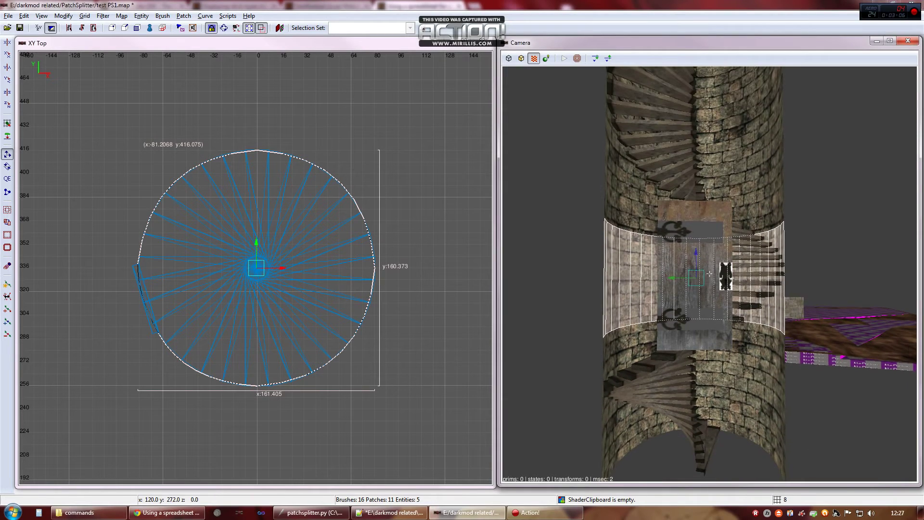
{"action": "right_click", "coordinate": [696, 298]}
{"action": "left_click", "coordinate": [688, 217], "text": "shift"}
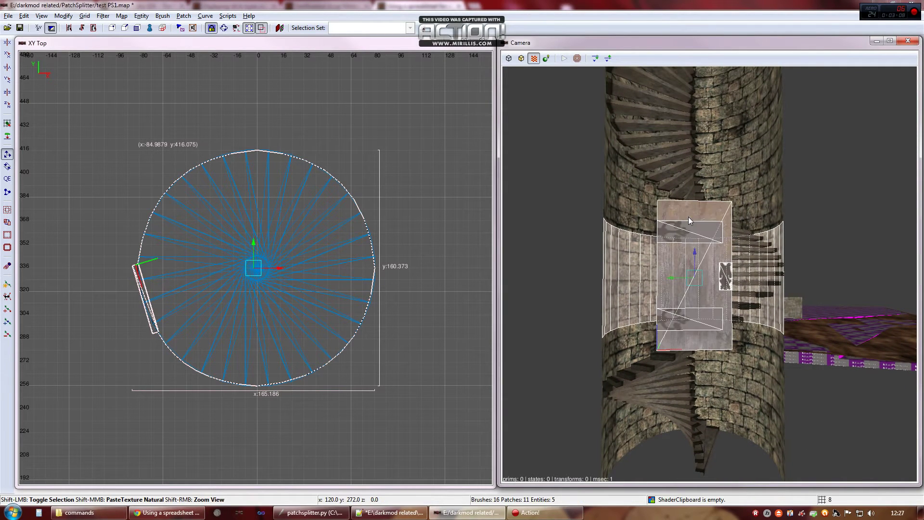
{"action": "key", "text": "Escape"}
{"action": "left_click", "coordinate": [691, 219], "text": "shift"}
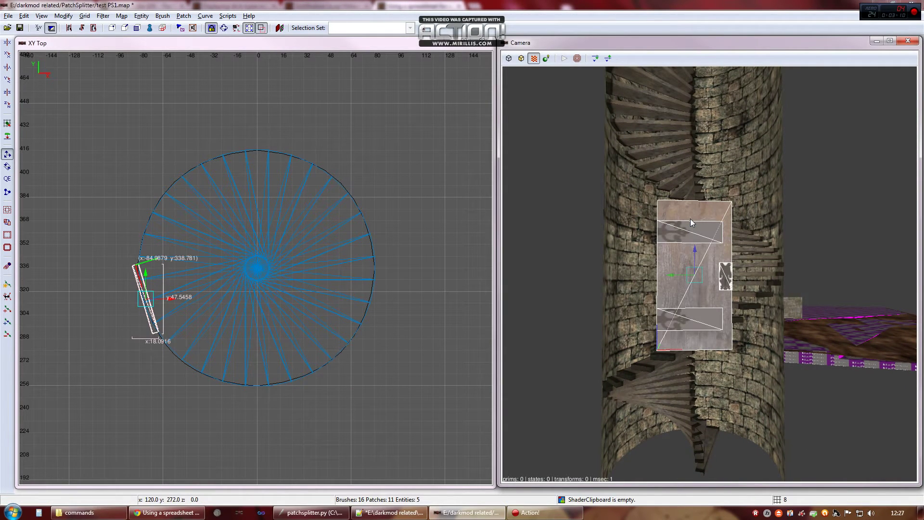
{"action": "key", "text": "h"}
Delete the wall patch filling the doorway from inside the tower, leaving the rest of the ring in place
{"action": "right_click", "coordinate": [699, 261]}
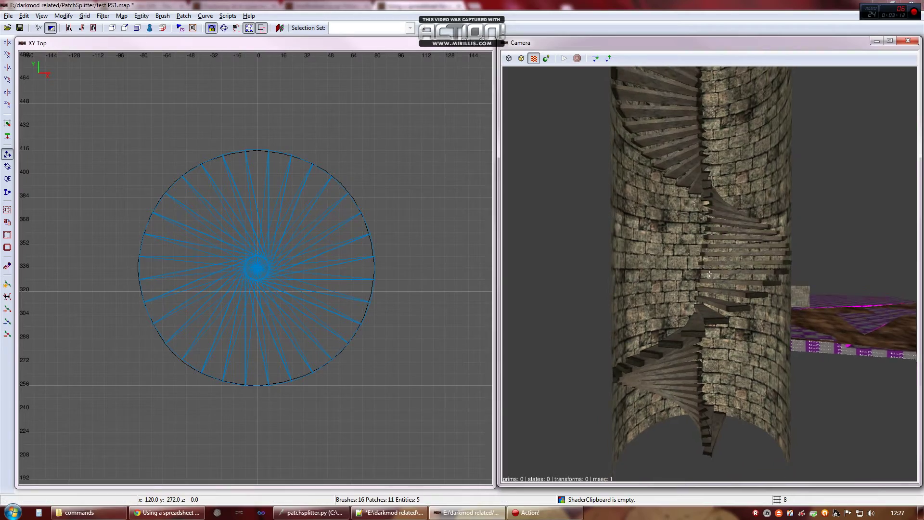
{"action": "key", "text": "Up"}
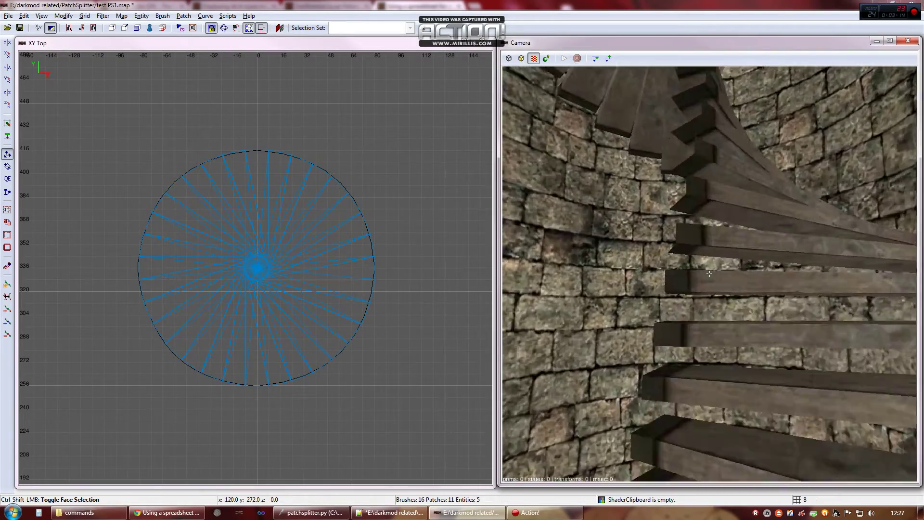
{"action": "key", "text": "Down"}
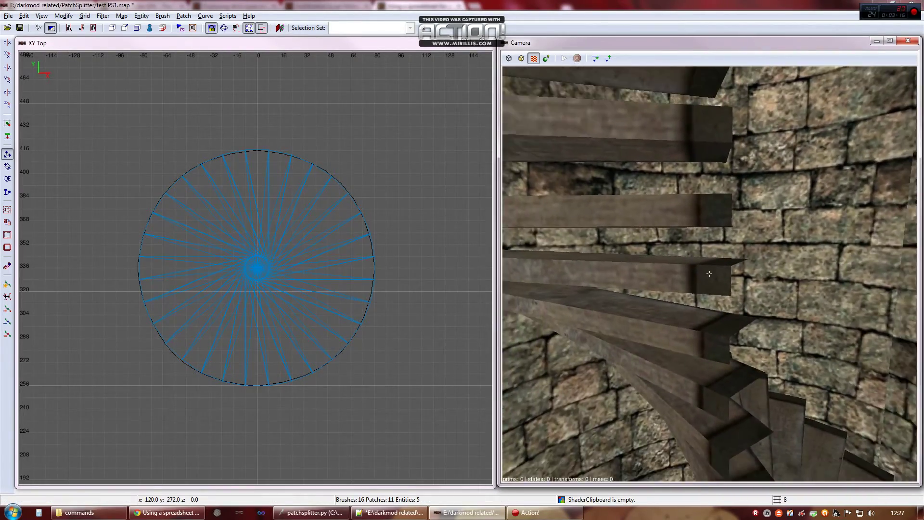
{"action": "right_click", "coordinate": [699, 260]}
{"action": "left_click", "coordinate": [669, 295], "text": "shift"}
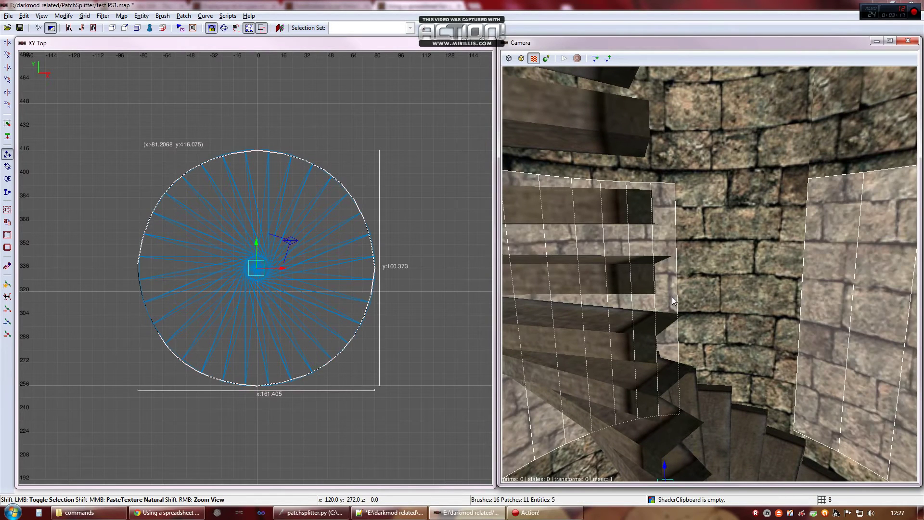
{"action": "left_click", "coordinate": [716, 293], "text": "shift"}
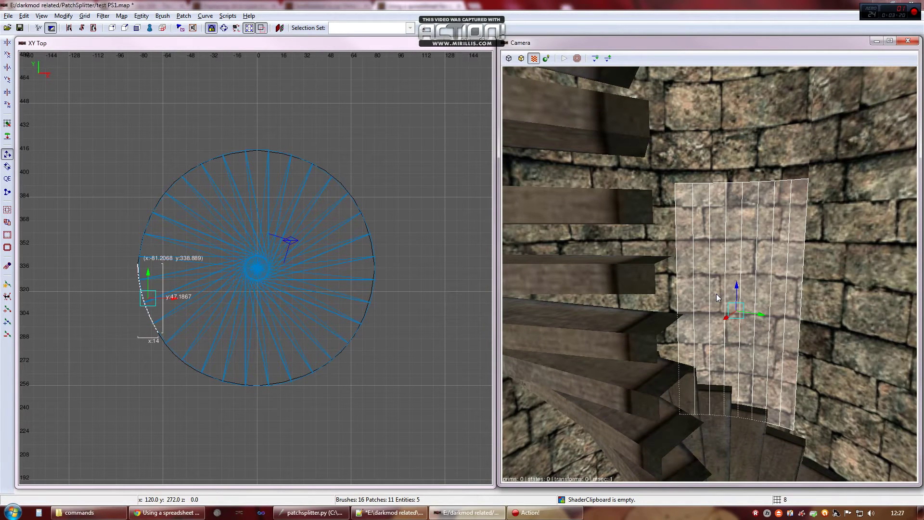
{"action": "key", "text": "BackSpace"}
Thicken the tower's remaining wall patches by 16 units along vertex normals, with seams created as side walls
{"action": "left_click", "coordinate": [785, 193], "text": "shift"}
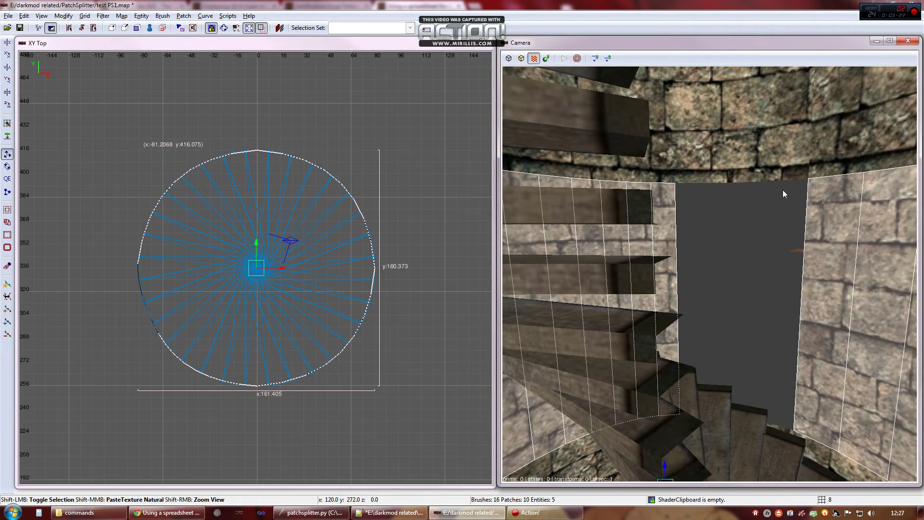
{"action": "right_click", "coordinate": [771, 196]}
{"action": "right_click", "coordinate": [776, 250]}
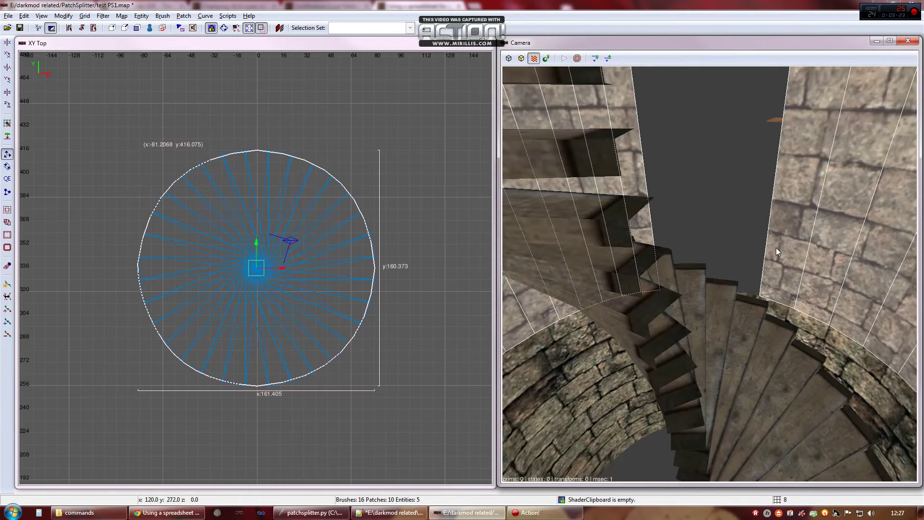
{"action": "left_click", "coordinate": [609, 358], "text": "shift"}
{"action": "key", "text": "ctrl+t"}
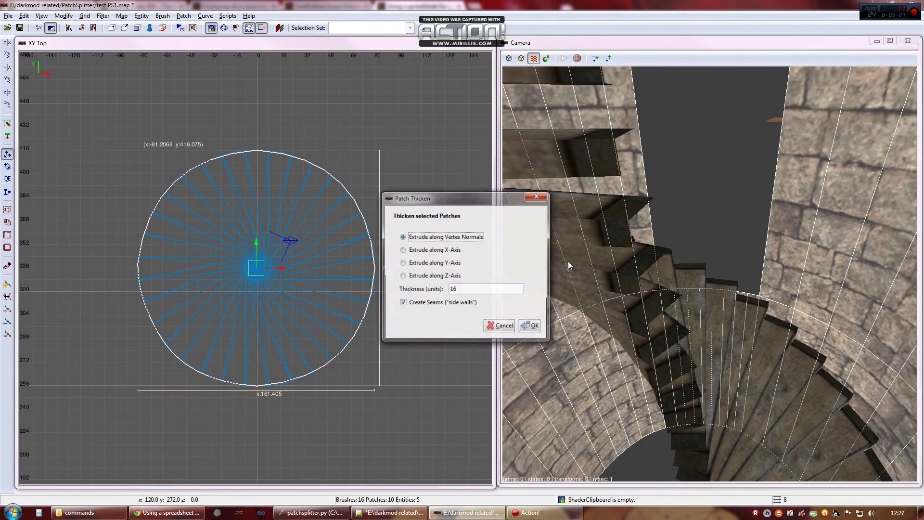
{"action": "left_click", "coordinate": [535, 328]}
Hide the rock terrain patch and examine the nodraw ground, boundary walls and cobblestone floor beneath it
{"action": "right_click", "coordinate": [722, 333]}
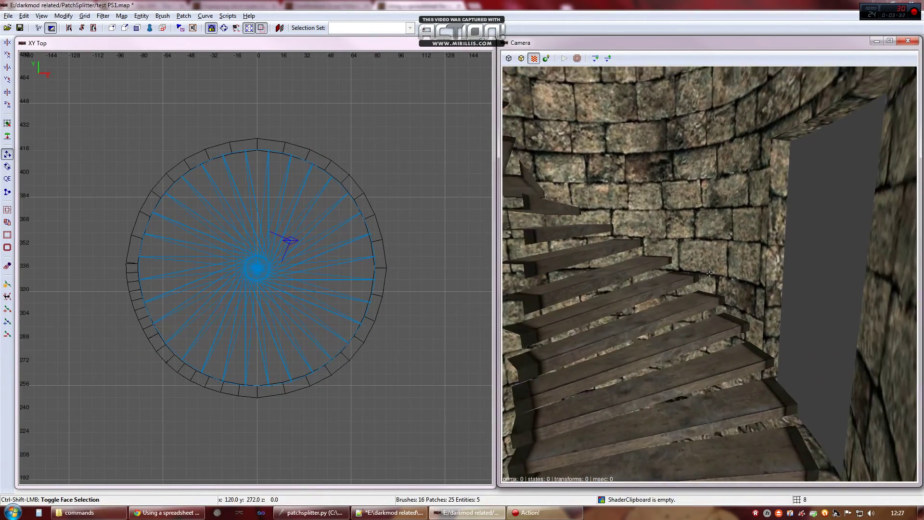
{"action": "key", "text": "Up"}
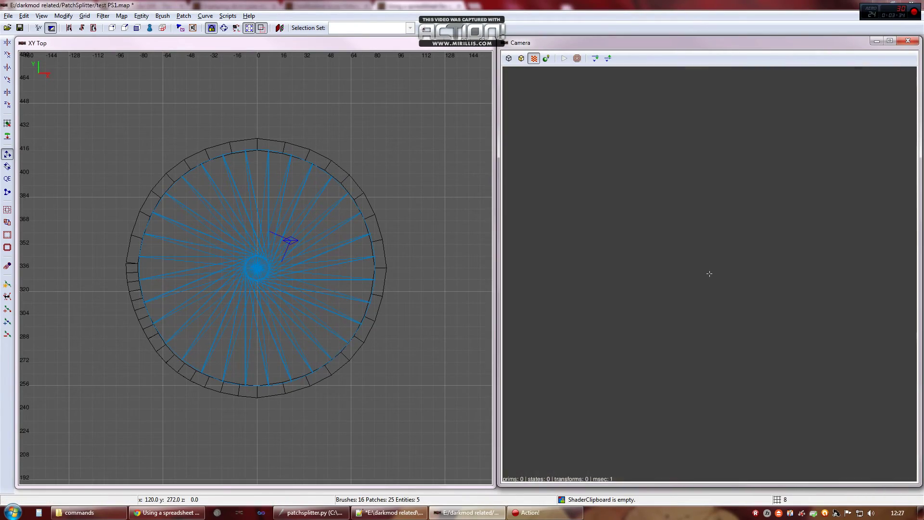
{"action": "key", "text": "Down"}
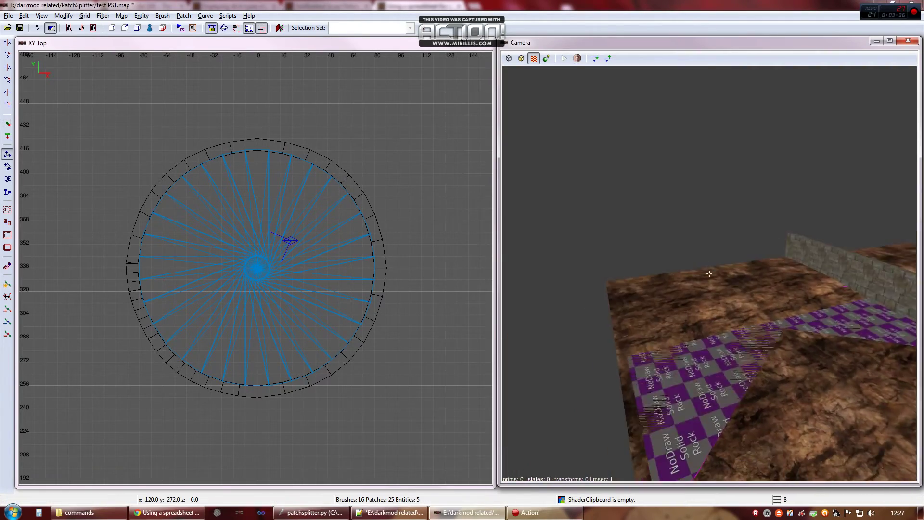
{"action": "right_click", "coordinate": [710, 273]}
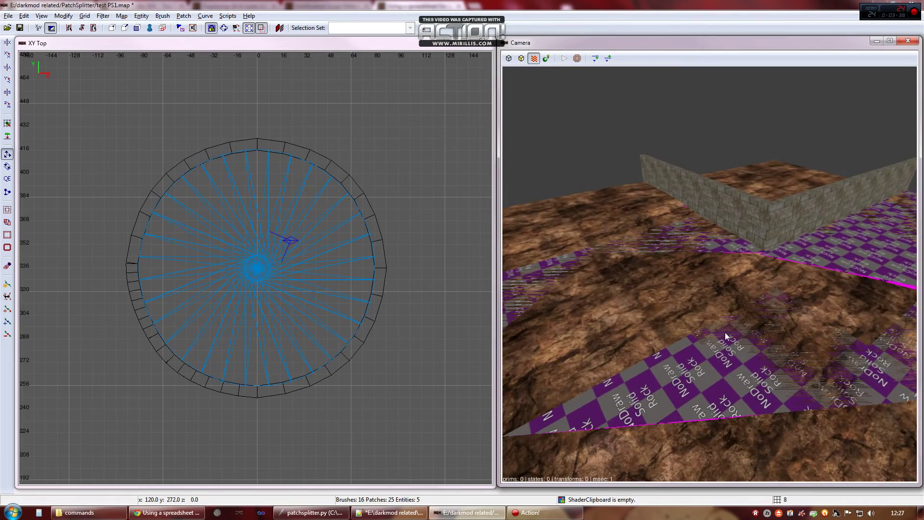
{"action": "left_click", "coordinate": [641, 318], "text": "shift"}
{"action": "key", "text": "h"}
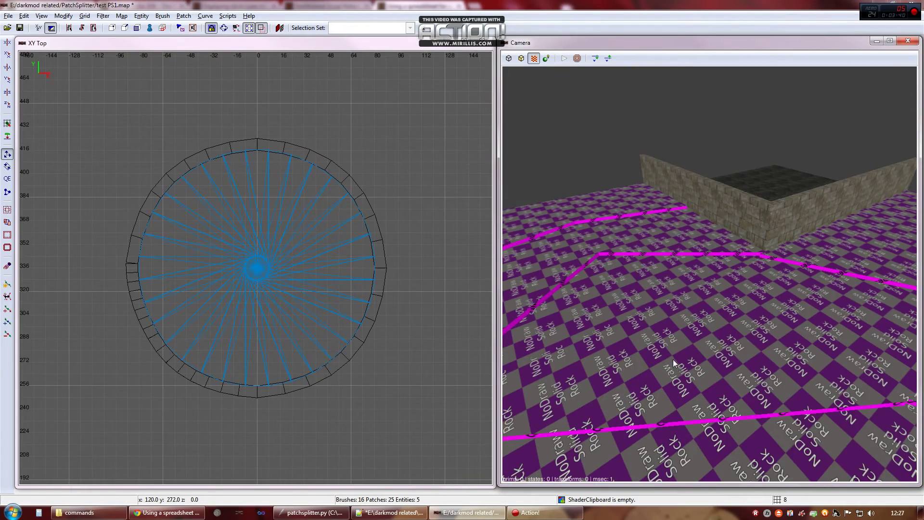
{"action": "right_click", "coordinate": [672, 359]}
{"action": "key", "text": "Down"}
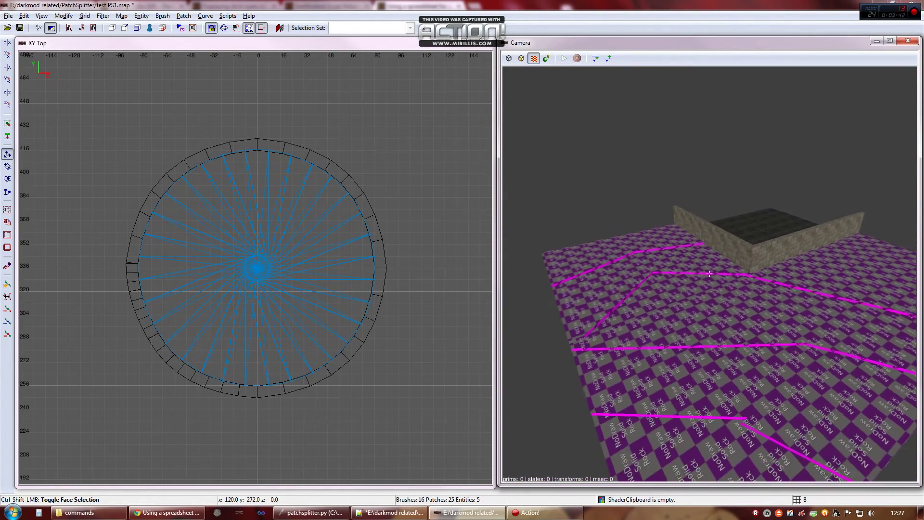
{"action": "key", "text": "Up"}
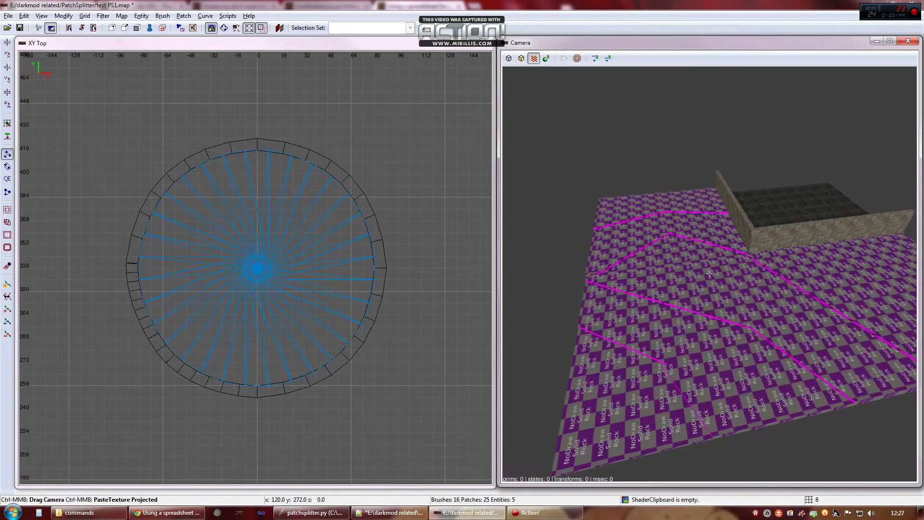
{"action": "key", "text": "Up"}
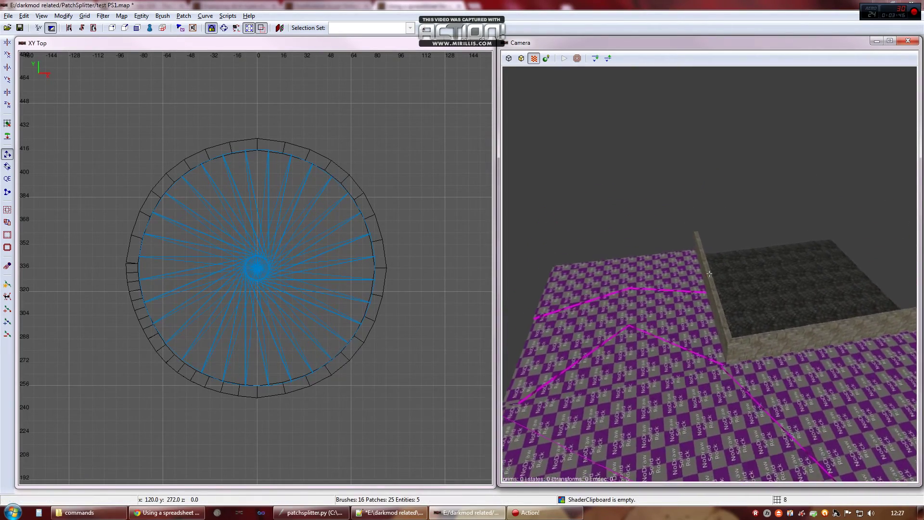
{"action": "right_click", "coordinate": [710, 274]}
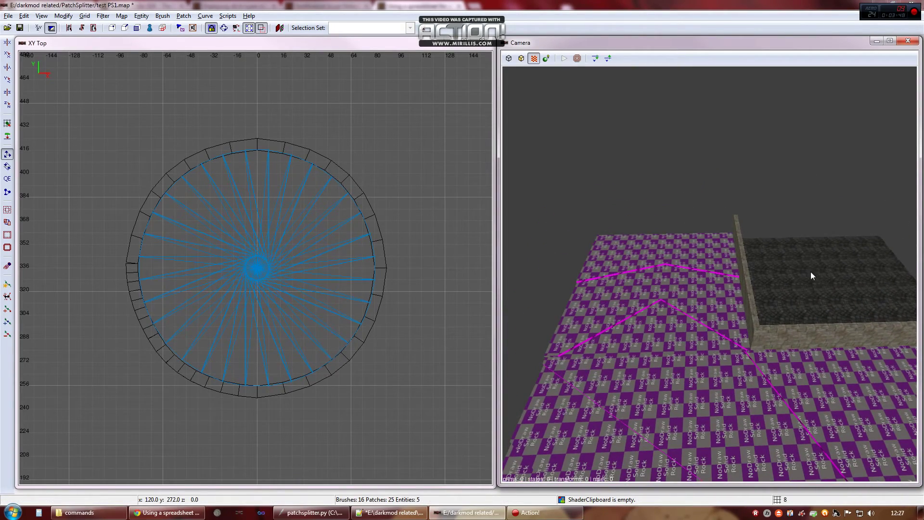
{"action": "right_click", "coordinate": [800, 289]}
{"action": "key", "text": "Up"}
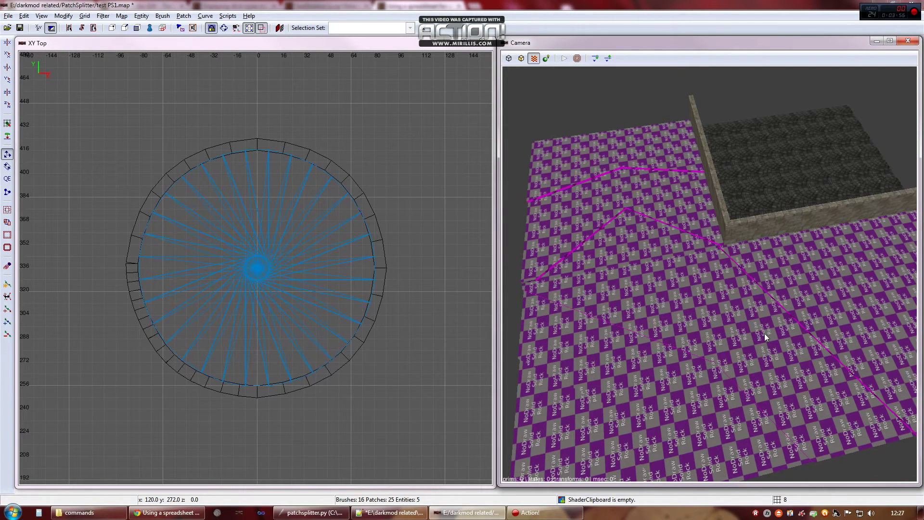
Show all hidden objects again, including the rock terrain patch
{"action": "key", "text": "shift+h"}
{"action": "right_click", "coordinate": [706, 387]}
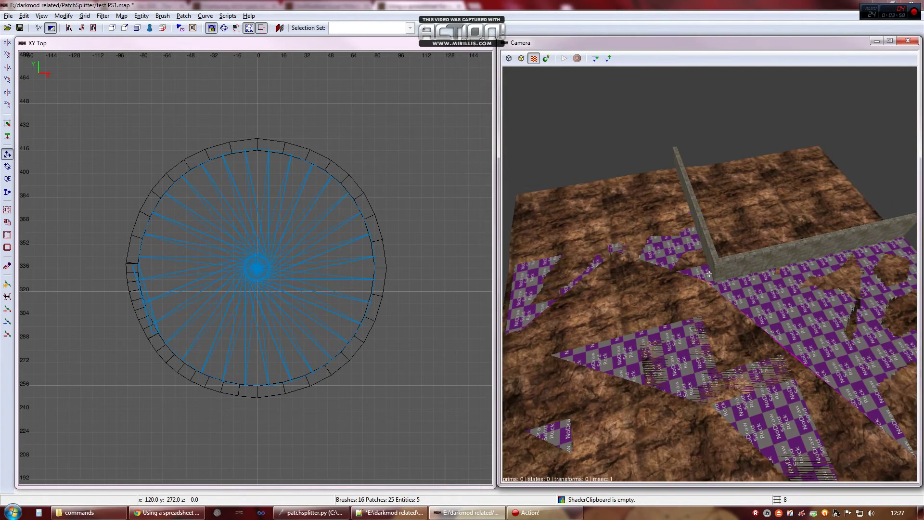
{"action": "right_click", "coordinate": [706, 448]}
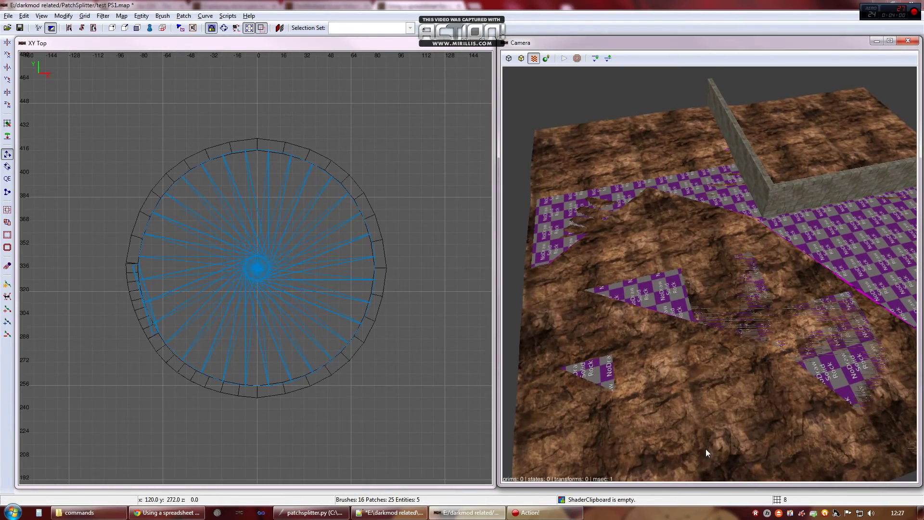
Bulge the rock terrain patch with a noise value of 16 and deselect it
{"action": "left_click", "coordinate": [702, 396], "text": "shift"}
{"action": "right_click", "coordinate": [702, 397]}
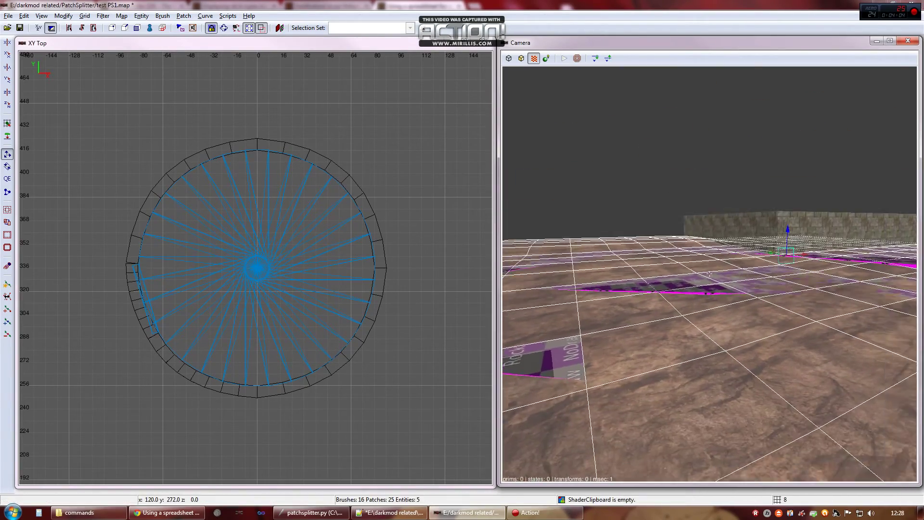
{"action": "right_click", "coordinate": [723, 394]}
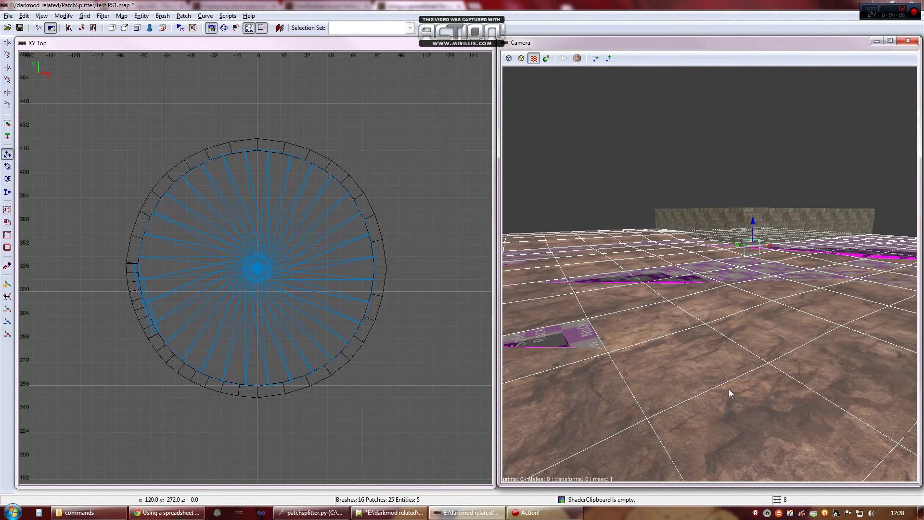
{"action": "left_click", "coordinate": [183, 16]}
{"action": "left_click", "coordinate": [222, 188]}
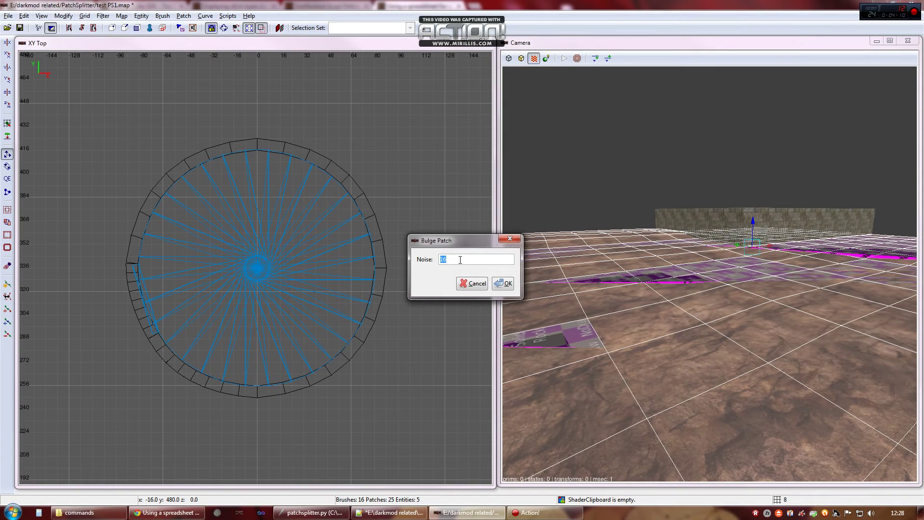
{"action": "left_click", "coordinate": [502, 285]}
{"action": "key", "text": "Escape"}
Split the bulged terrain patch lengthwise along the column of control vertices just inside the long side wall
{"action": "right_click", "coordinate": [684, 297]}
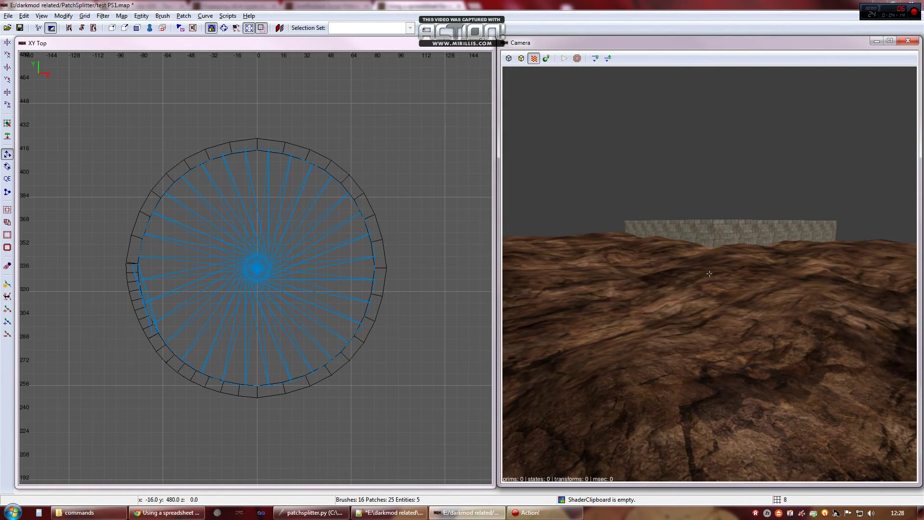
{"action": "key", "text": "d"}
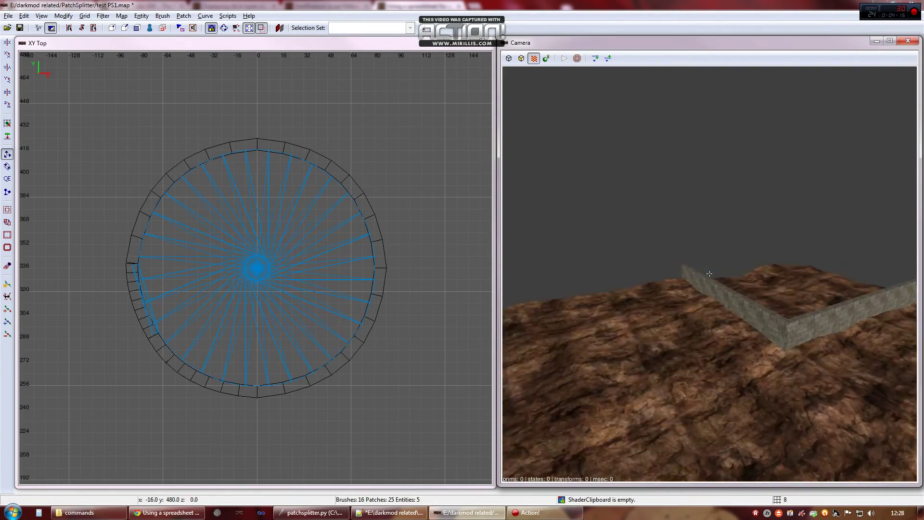
{"action": "key", "text": "Right"}
{"action": "key", "text": "Up"}
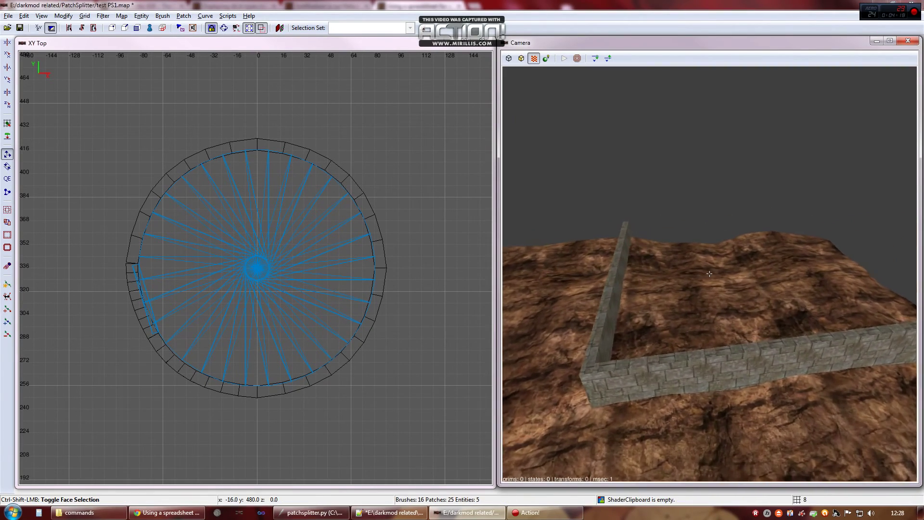
{"action": "right_click", "coordinate": [710, 274]}
{"action": "left_click", "coordinate": [744, 243], "text": "shift"}
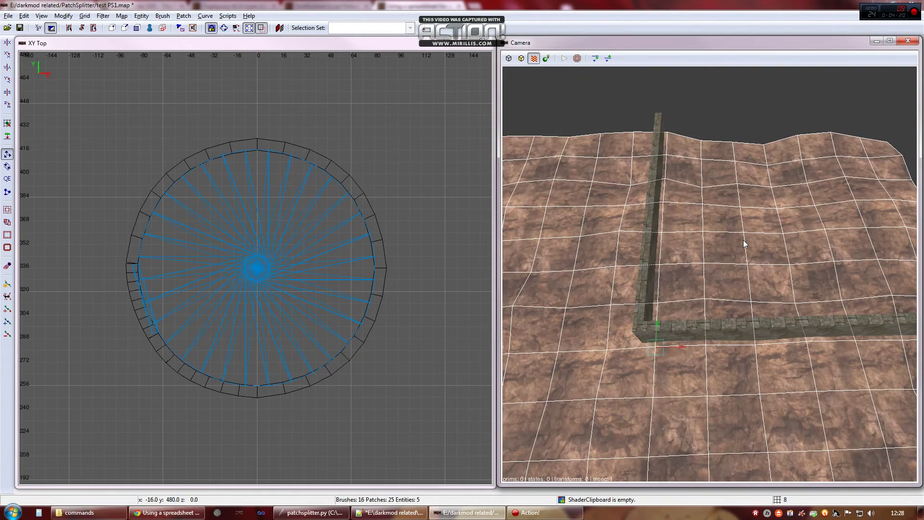
{"action": "key", "text": "v"}
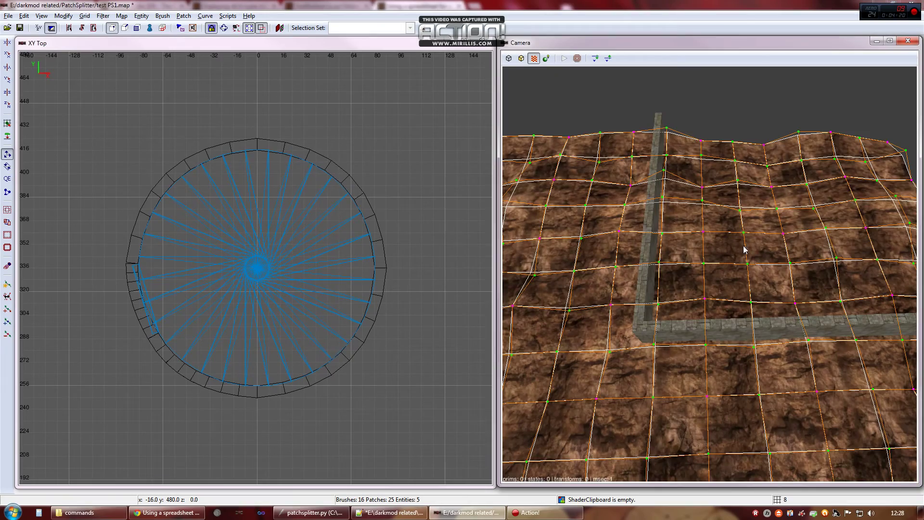
{"action": "right_click", "coordinate": [785, 302]}
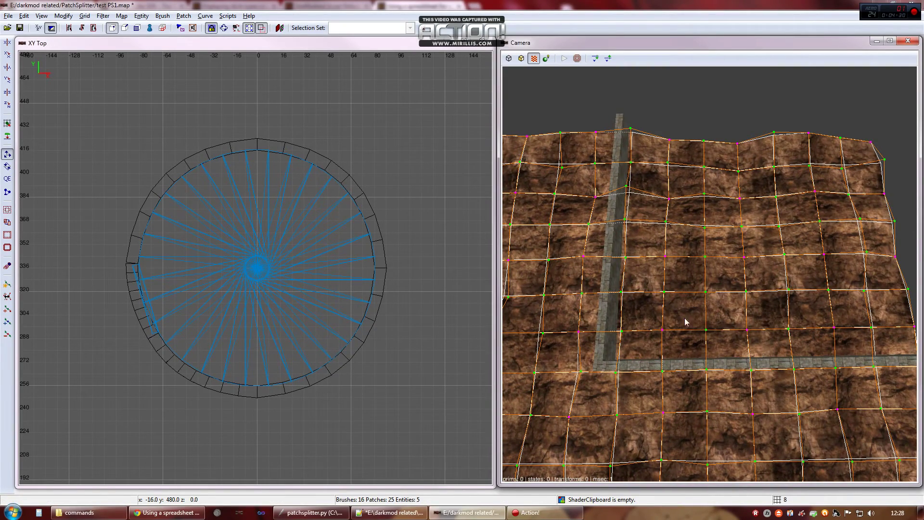
{"action": "key", "text": "shift"}
{"action": "left_click_drag", "start_coordinate": [678, 343], "coordinate": [680, 345], "text": "shift"}
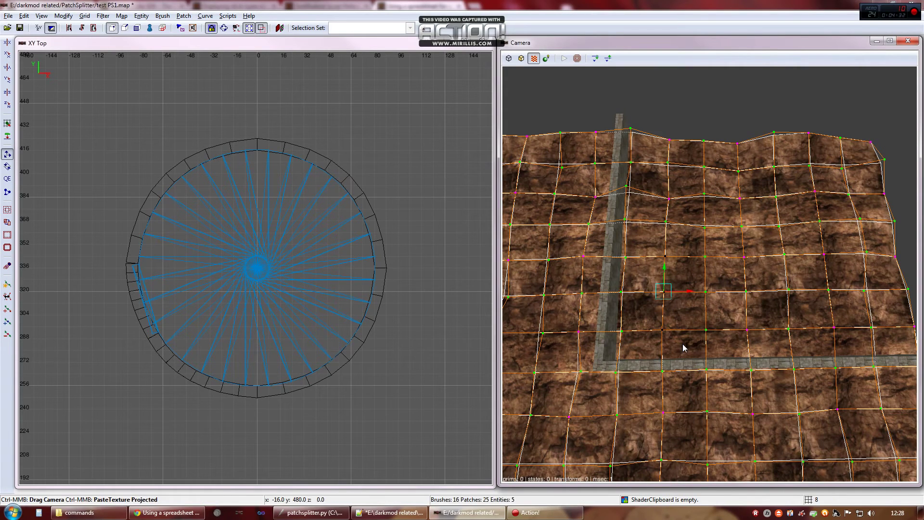
{"action": "key", "text": "ctrl+alt+s"}
{"action": "key", "text": "Escape"}
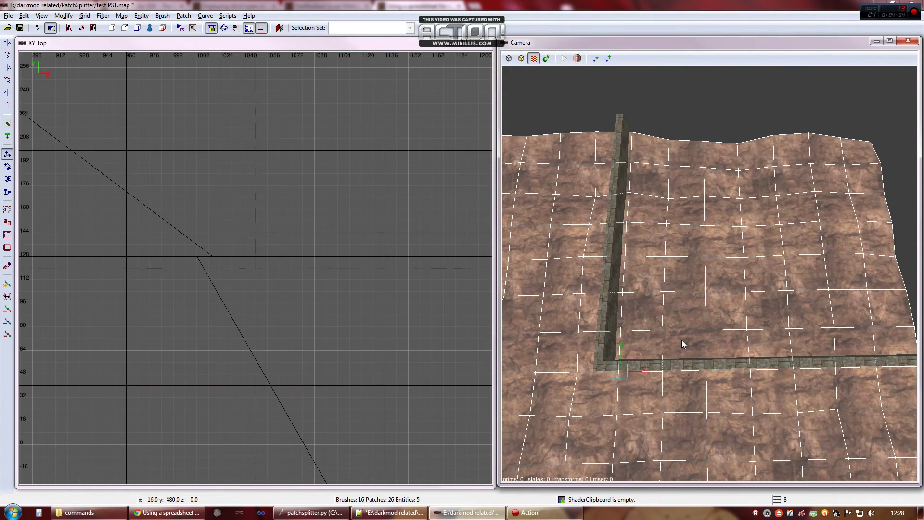
Split the terrain half containing the walled courtyard along the row of control vertices just inside the front wall
{"action": "left_click", "coordinate": [706, 306], "text": "shift"}
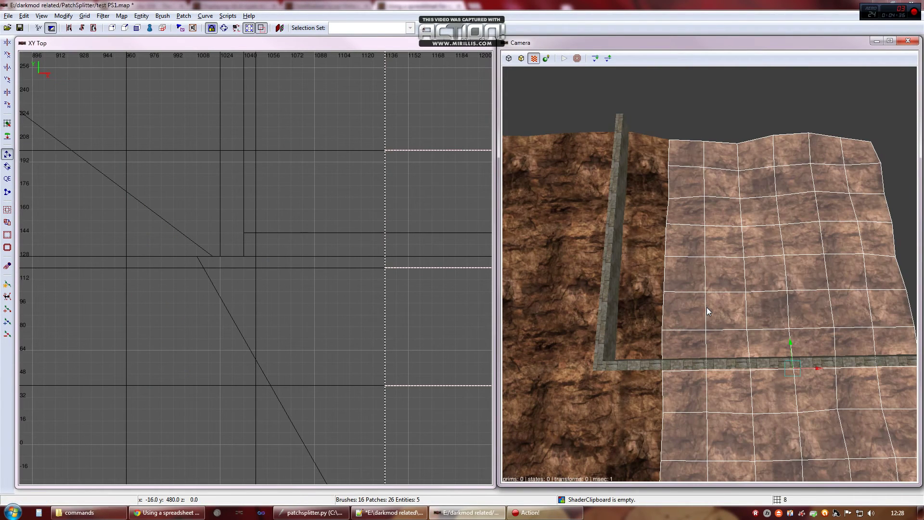
{"action": "key", "text": "s"}
{"action": "key", "text": "s"}
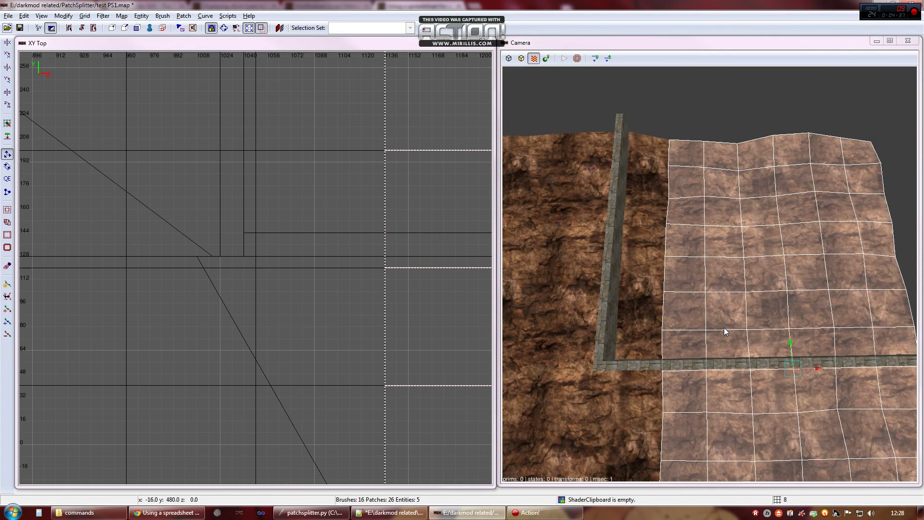
{"action": "key", "text": "v"}
{"action": "left_click_drag", "start_coordinate": [660, 320], "coordinate": [768, 334], "text": "shift"}
{"action": "key", "text": "ctrl+alt+s"}
{"action": "key", "text": "Escape"}
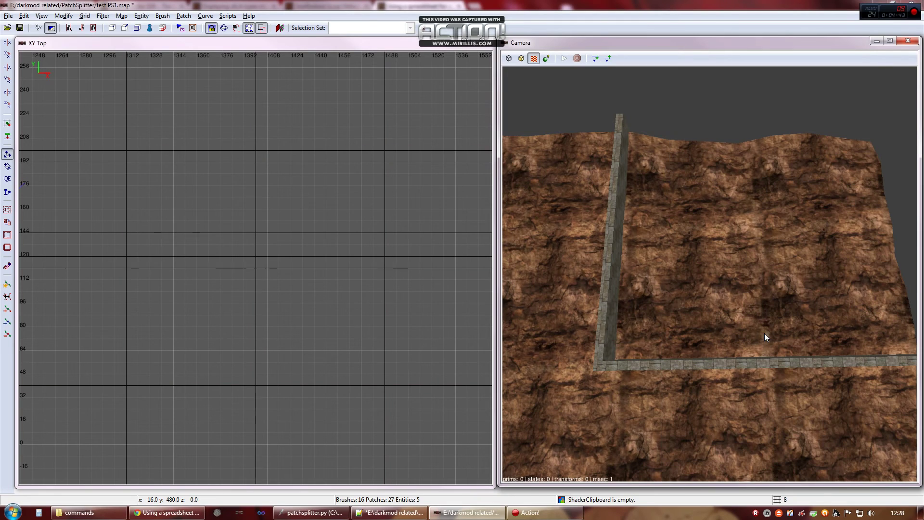
Split the other terrain half, under the side wall, along the same row just inside the front wall
{"action": "left_click", "coordinate": [643, 319], "text": "shift"}
{"action": "key", "text": "v"}
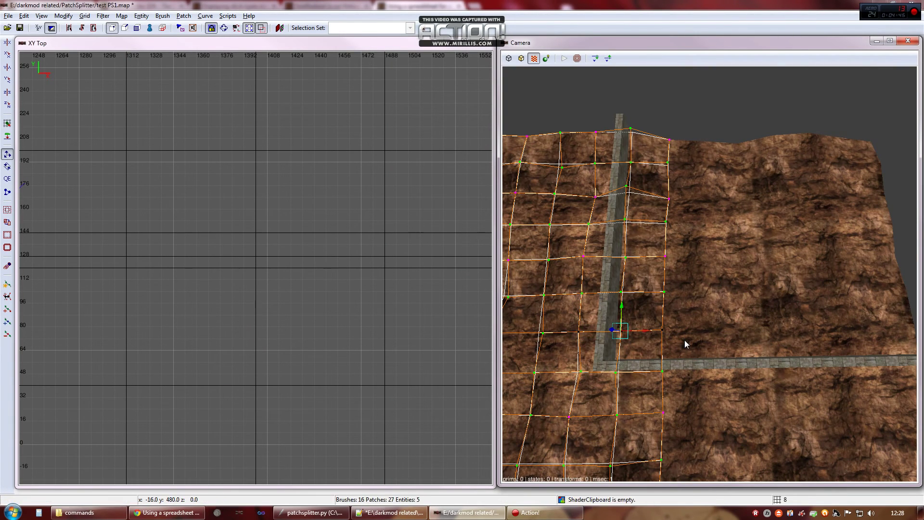
{"action": "key", "text": "ctrl+shift+p"}
{"action": "key", "text": "Escape"}
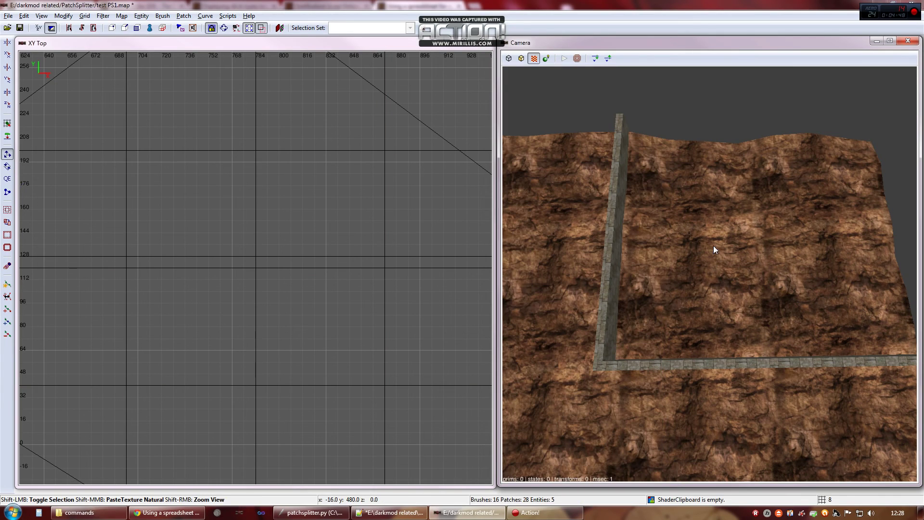
Delete the terrain patch covering the cobblestone floor and select the surrounding terrain patches to check their edges
{"action": "left_click", "coordinate": [713, 246], "text": "shift"}
{"action": "key", "text": "BackSpace"}
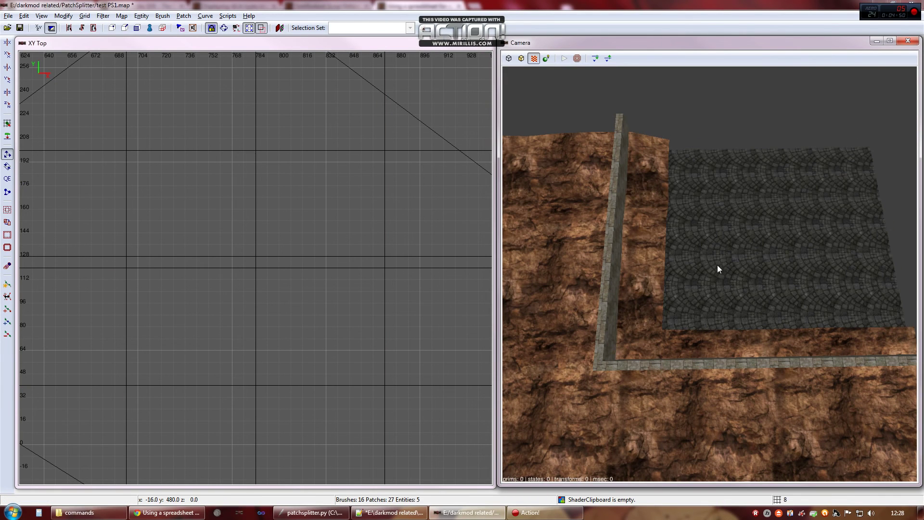
{"action": "left_click", "coordinate": [645, 274], "text": "shift"}
{"action": "left_click", "coordinate": [642, 336], "text": "shift"}
{"action": "left_click", "coordinate": [715, 344], "text": "shift"}
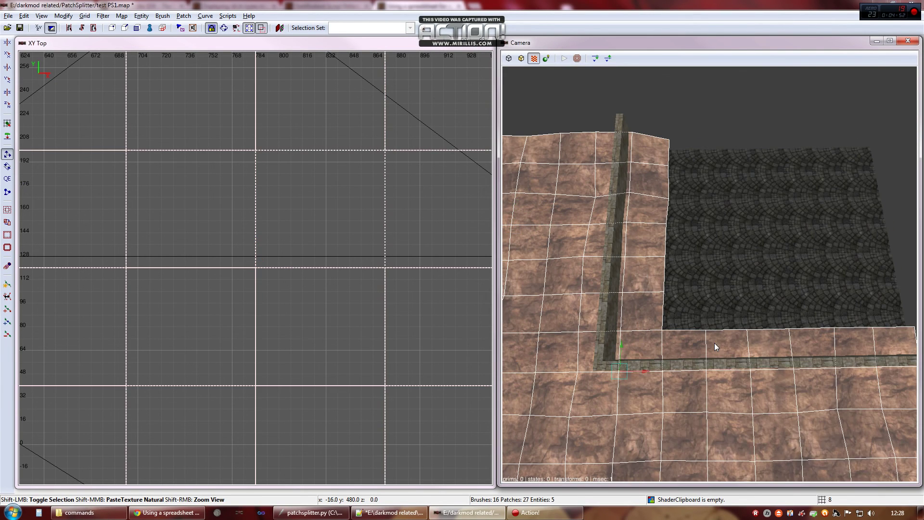
{"action": "key", "text": "Escape"}
{"action": "left_click", "coordinate": [717, 343], "text": "shift"}
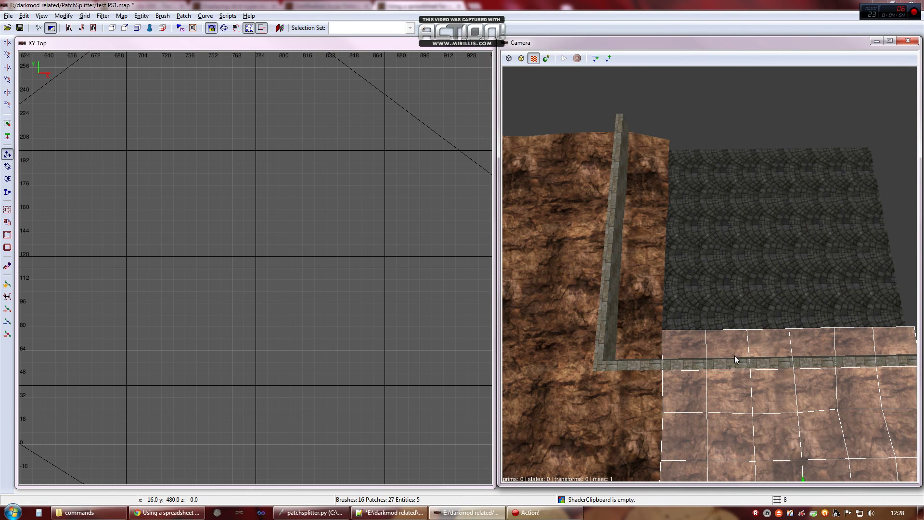
{"action": "key", "text": "Escape"}
{"action": "right_click", "coordinate": [656, 360]}
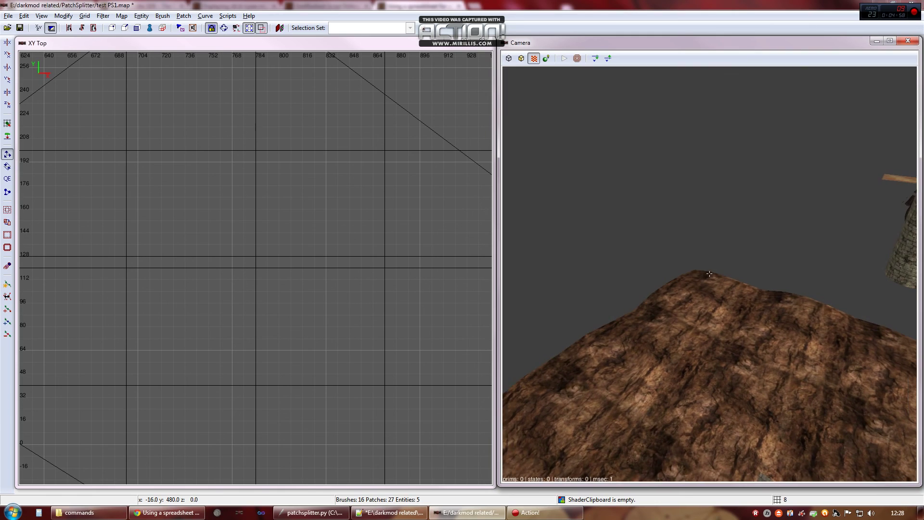